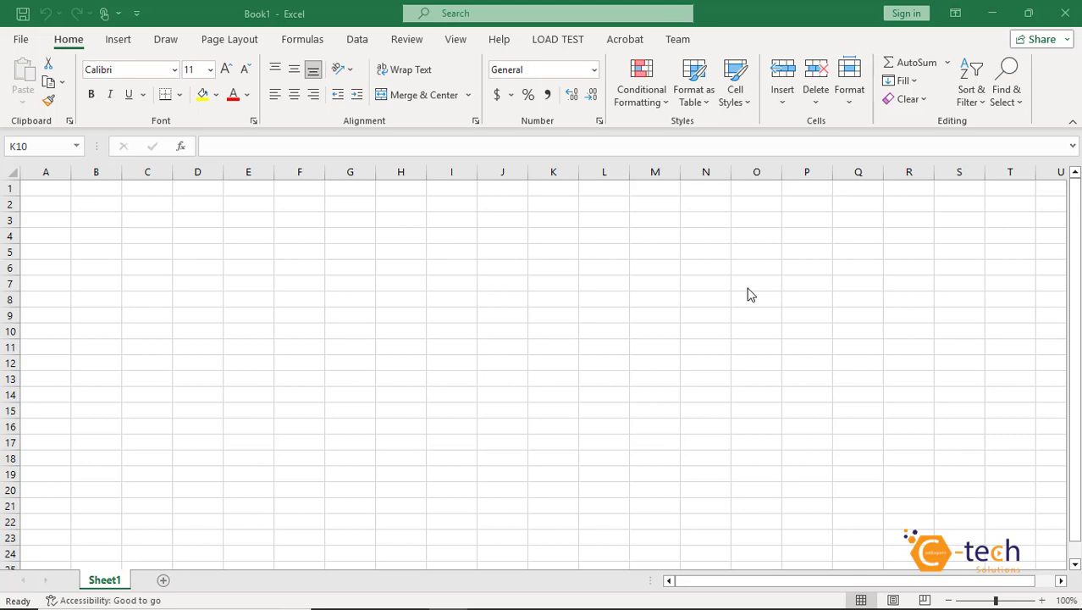
Enter the column headers Name, Class and Fees in cells C3 to E3.
{"action": "left_click", "coordinate": [276, 237]}
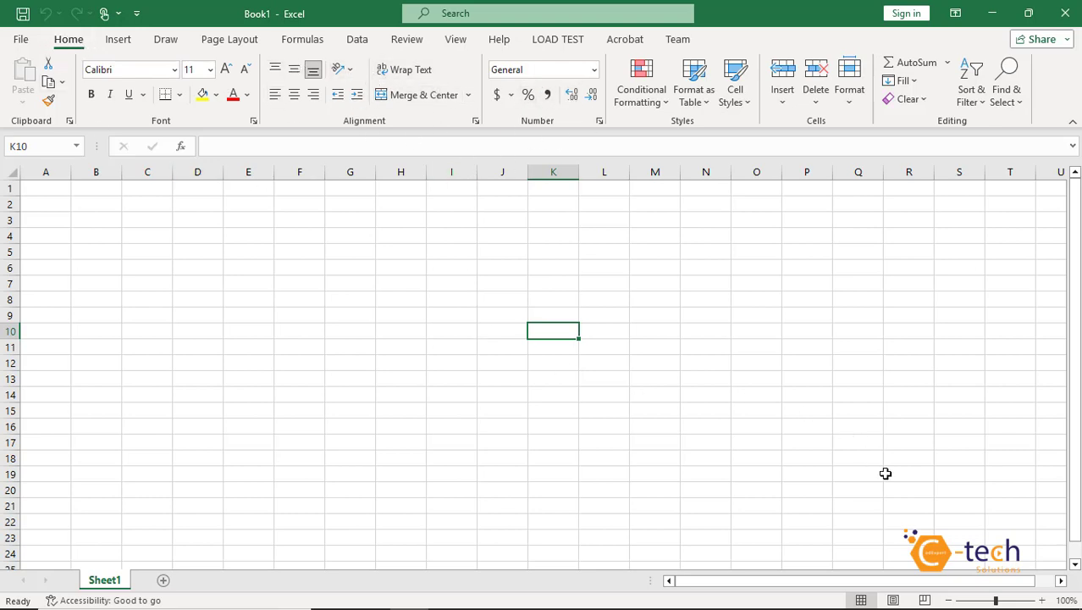
{"action": "left_click", "coordinate": [1042, 600]}
{"action": "left_click", "coordinate": [1043, 600]}
{"action": "left_click", "coordinate": [1042, 600]}
{"action": "left_click", "coordinate": [1043, 601]}
{"action": "left_click", "coordinate": [1042, 601]}
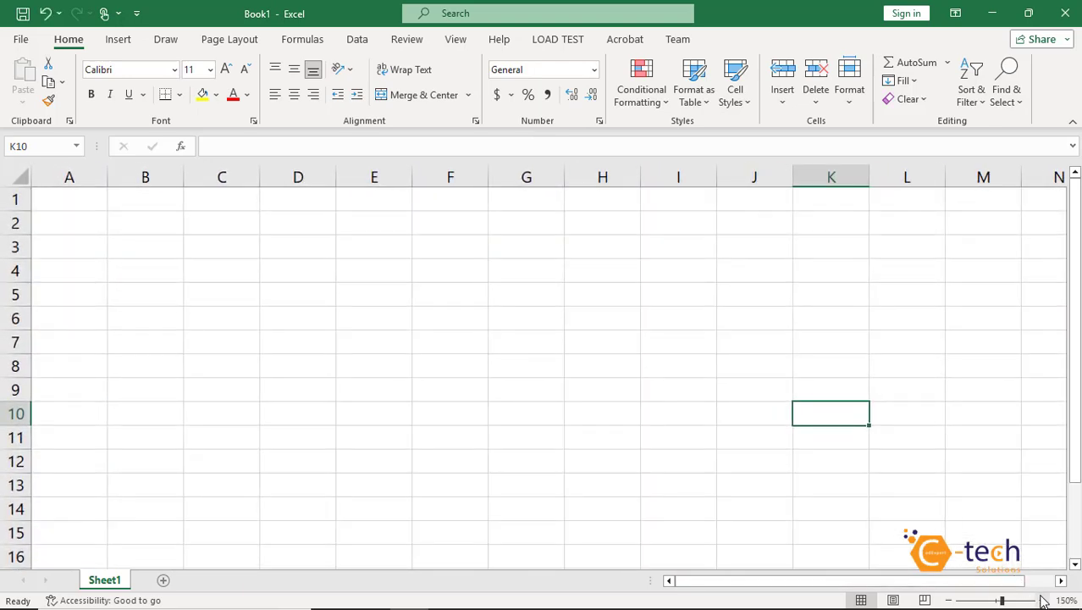
{"action": "left_click", "coordinate": [1043, 601]}
{"action": "left_click", "coordinate": [620, 334]}
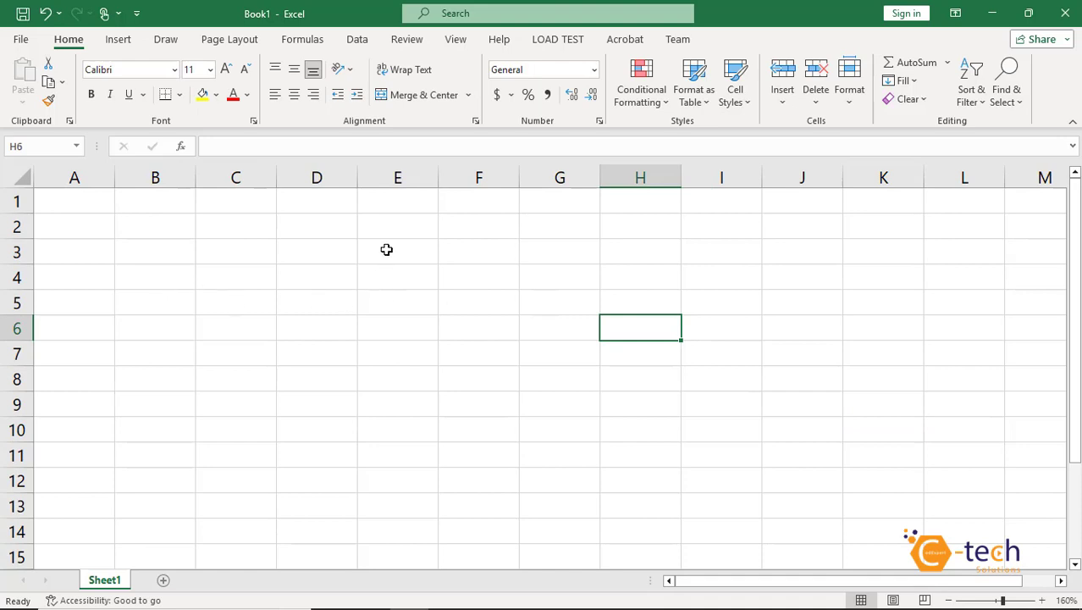
{"action": "left_click", "coordinate": [258, 253]}
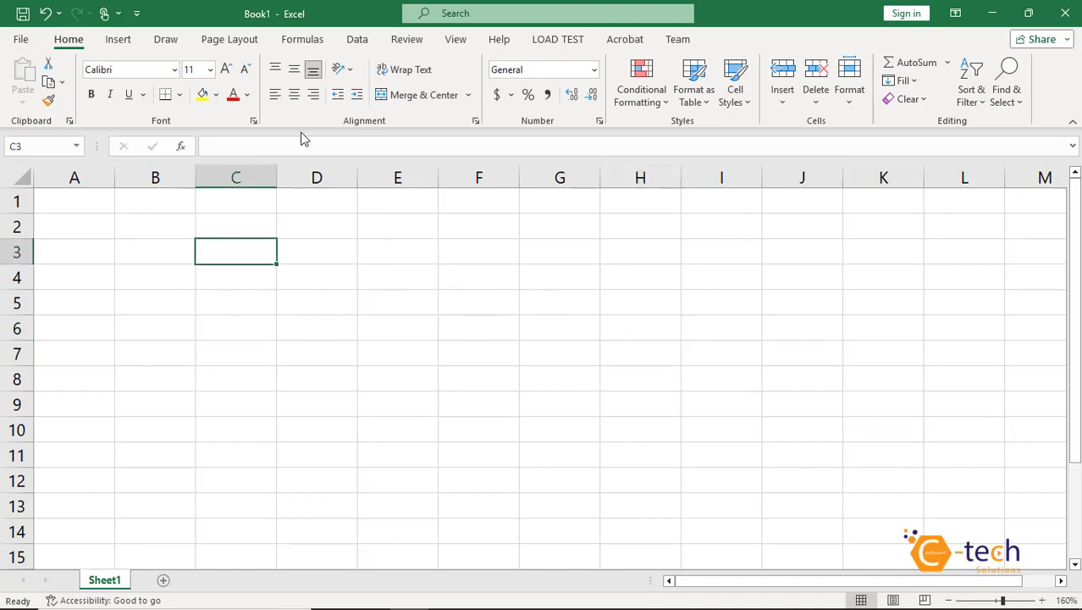
{"action": "type", "text": "Name"}
{"action": "key", "text": "Tab"}
{"action": "type", "text": "Cla"}
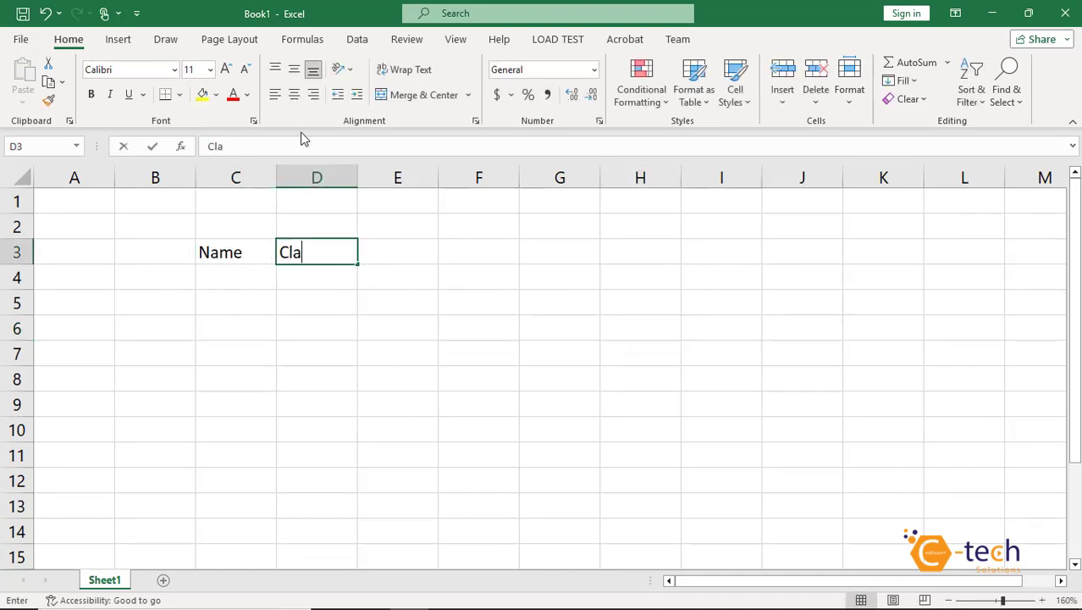
{"action": "type", "text": "ss"}
{"action": "key", "text": "Tab"}
{"action": "type", "text": "C"}
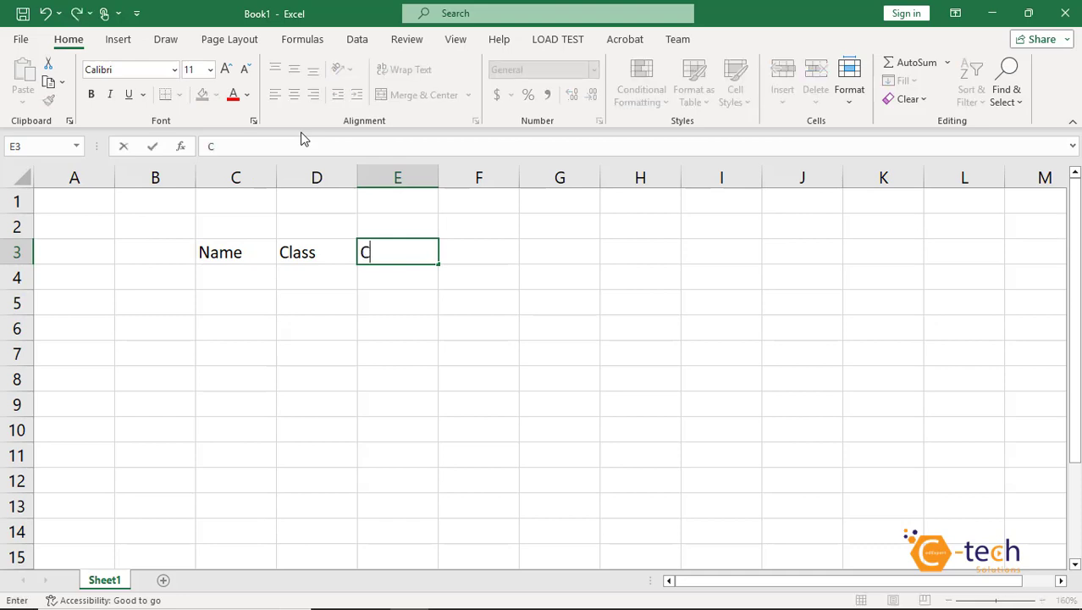
{"action": "key", "text": "BackSpace"}
{"action": "type", "text": "Fees"}
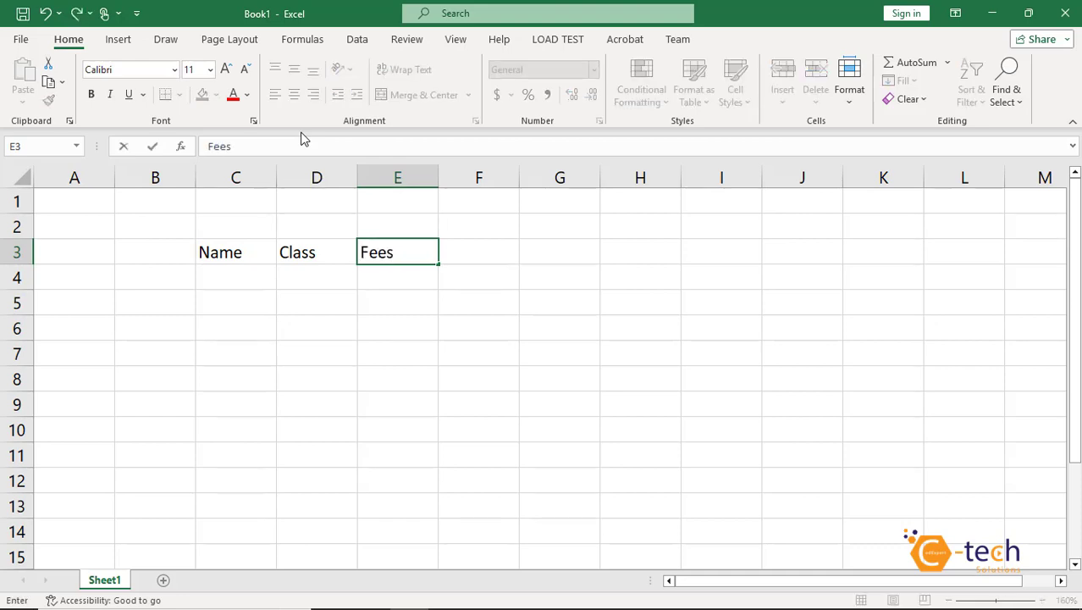
{"action": "key", "text": "Return"}
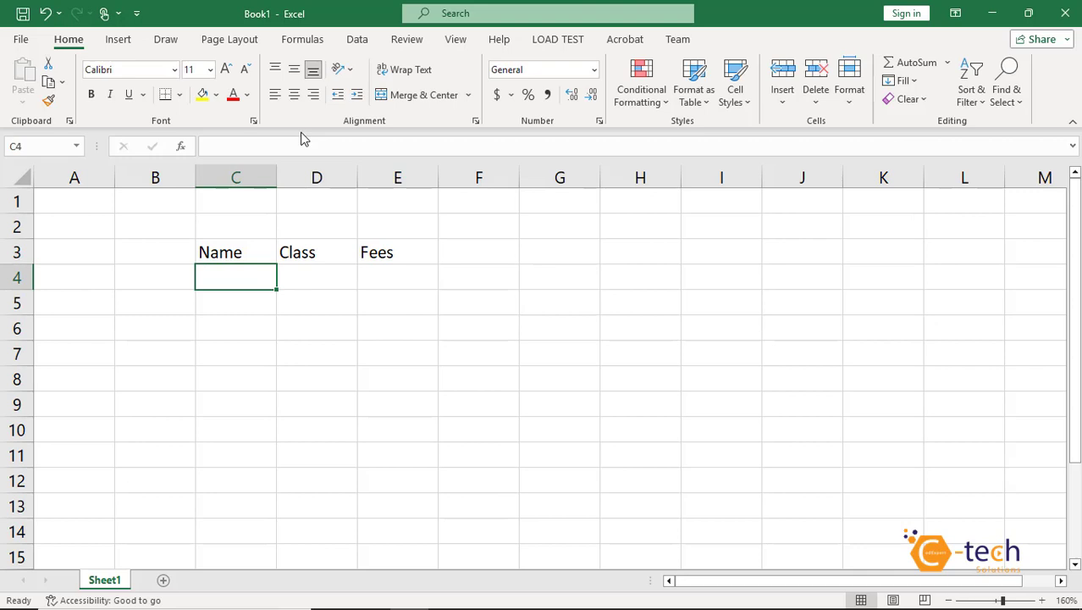
Fill all the Name cells from C4 to C10 with aaa in one entry.
{"action": "key", "text": "shift+Down"}
{"action": "key", "text": "shift+Down"}
{"action": "key", "text": "shift+Down"}
{"action": "key", "text": "shift+Down"}
{"action": "key", "text": "shift+Down"}
{"action": "key", "text": "shift+Down"}
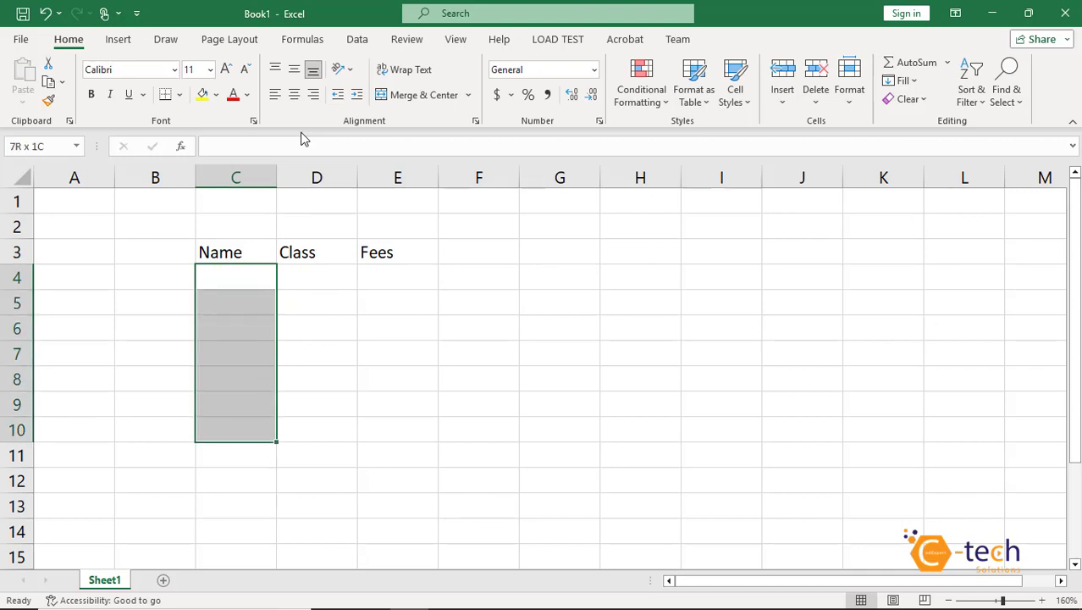
{"action": "type", "text": "aaa"}
{"action": "key", "text": "ctrl+Return"}
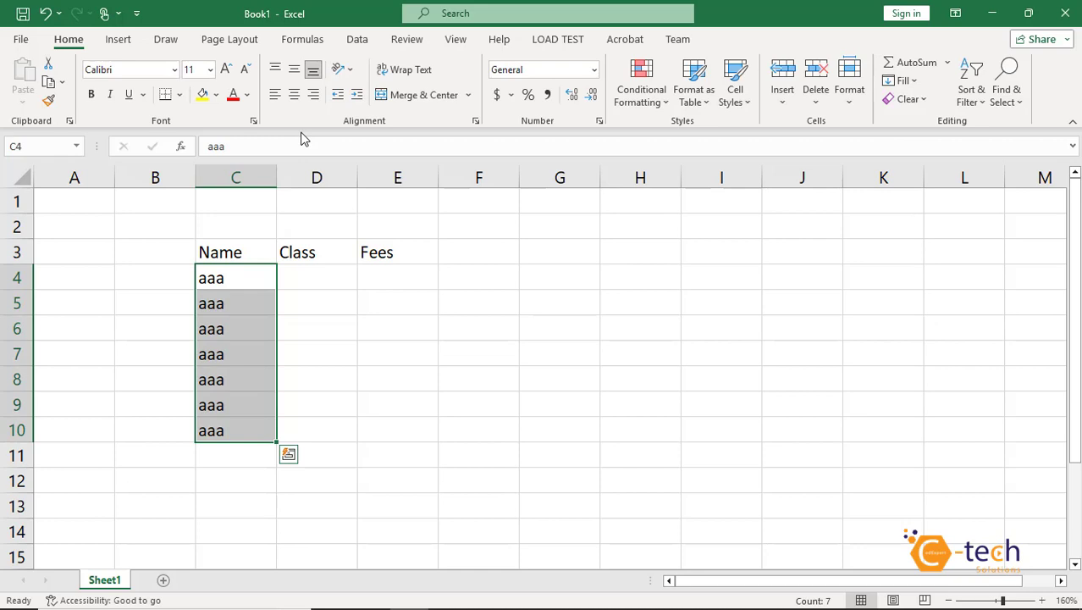
Fill the Class cells D4:D10 with 5th and the Fees cells E4:E10 with 700.
{"action": "left_click_drag", "start_coordinate": [338, 270], "coordinate": [309, 423]}
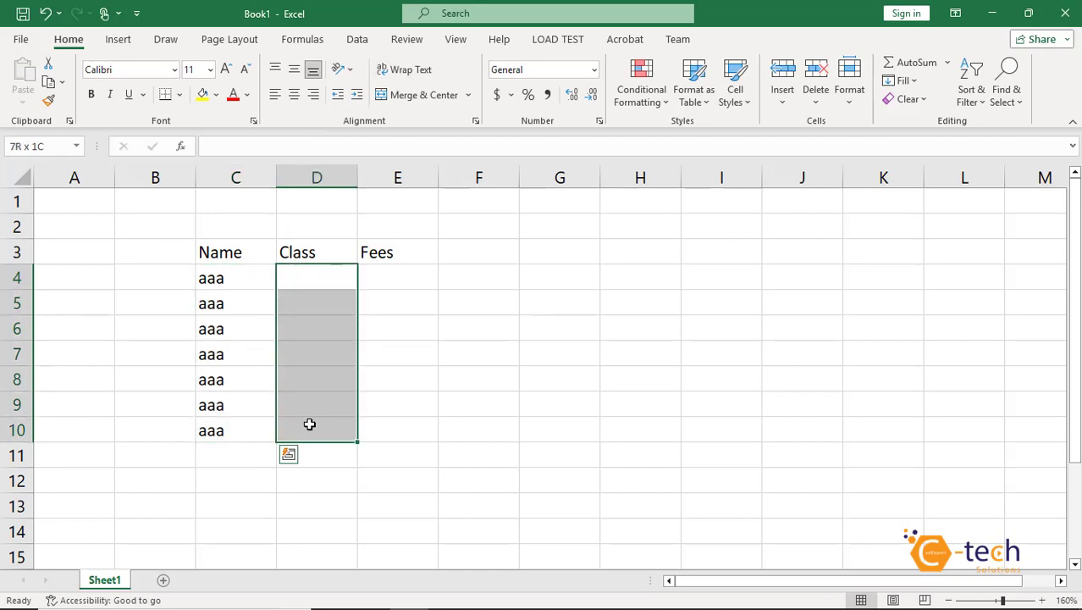
{"action": "type", "text": "5th"}
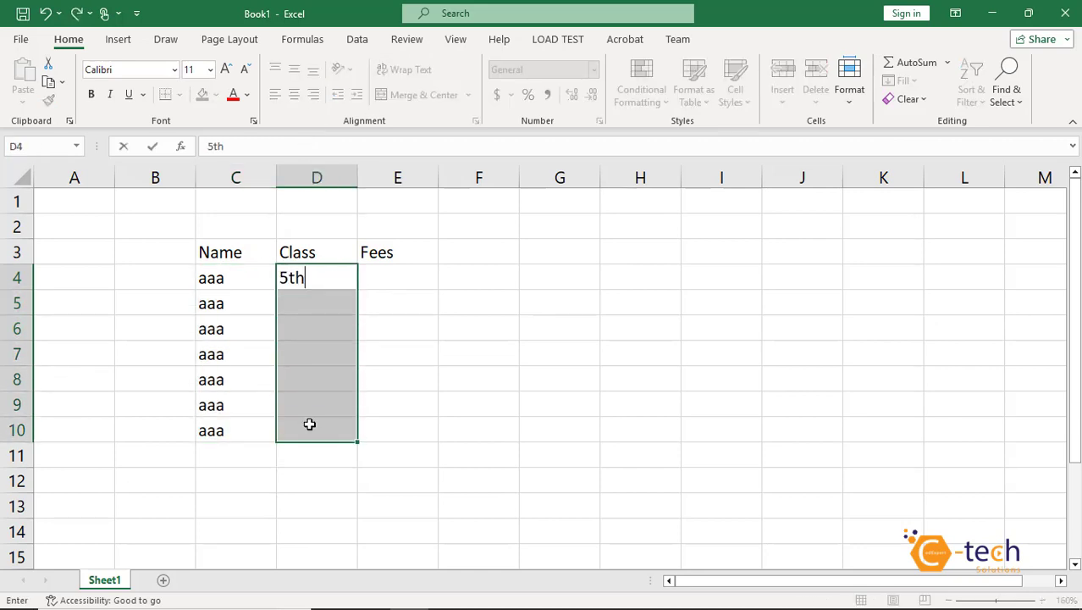
{"action": "key", "text": "ctrl+Return"}
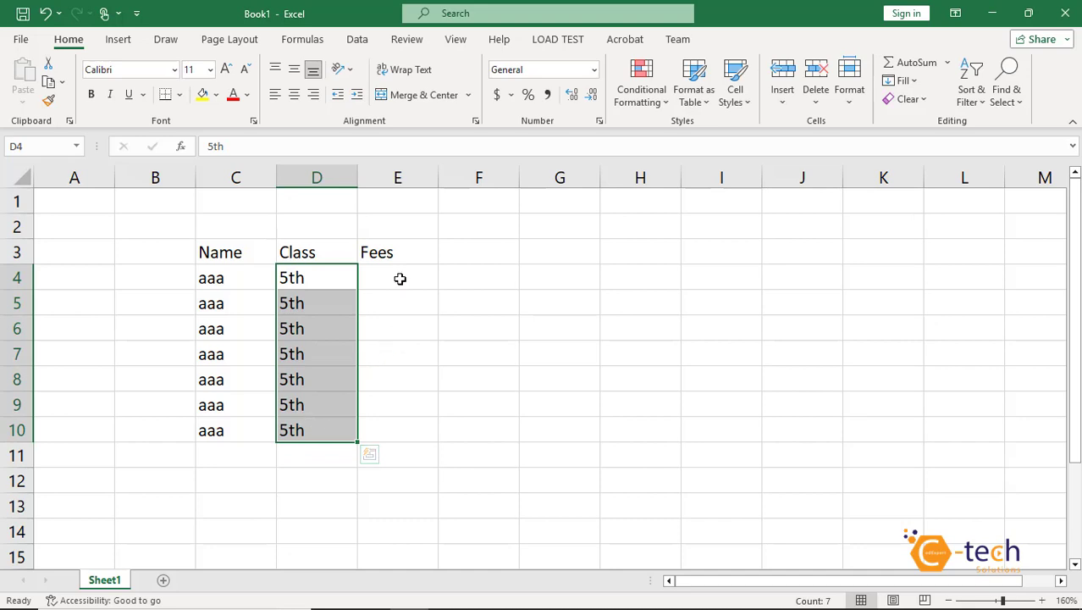
{"action": "left_click_drag", "start_coordinate": [399, 277], "coordinate": [400, 419]}
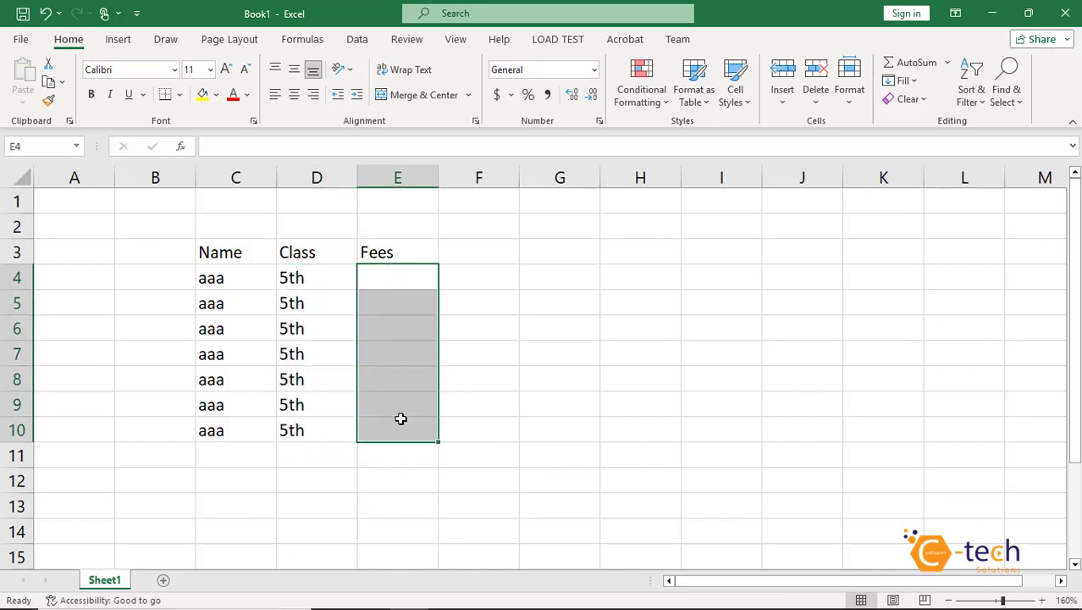
{"action": "type", "text": "700"}
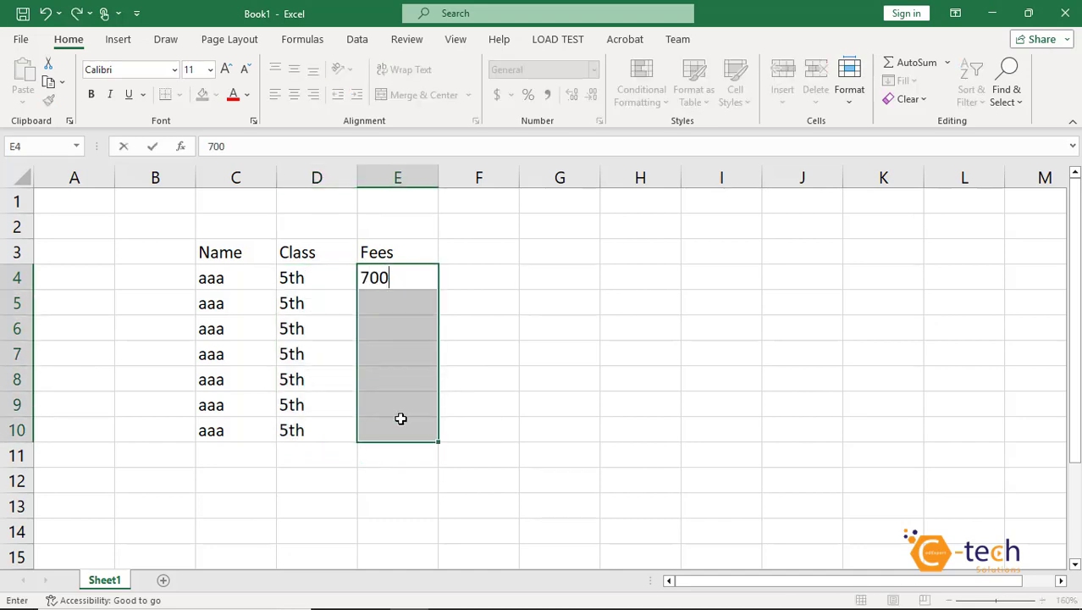
{"action": "key", "text": "ctrl+Return"}
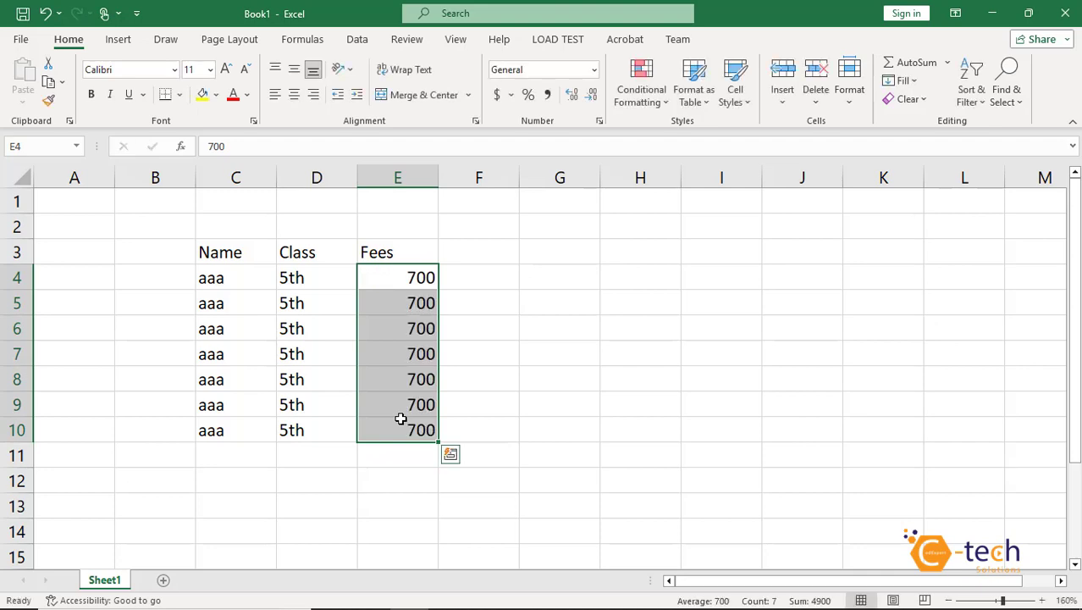
{"action": "left_click", "coordinate": [313, 356]}
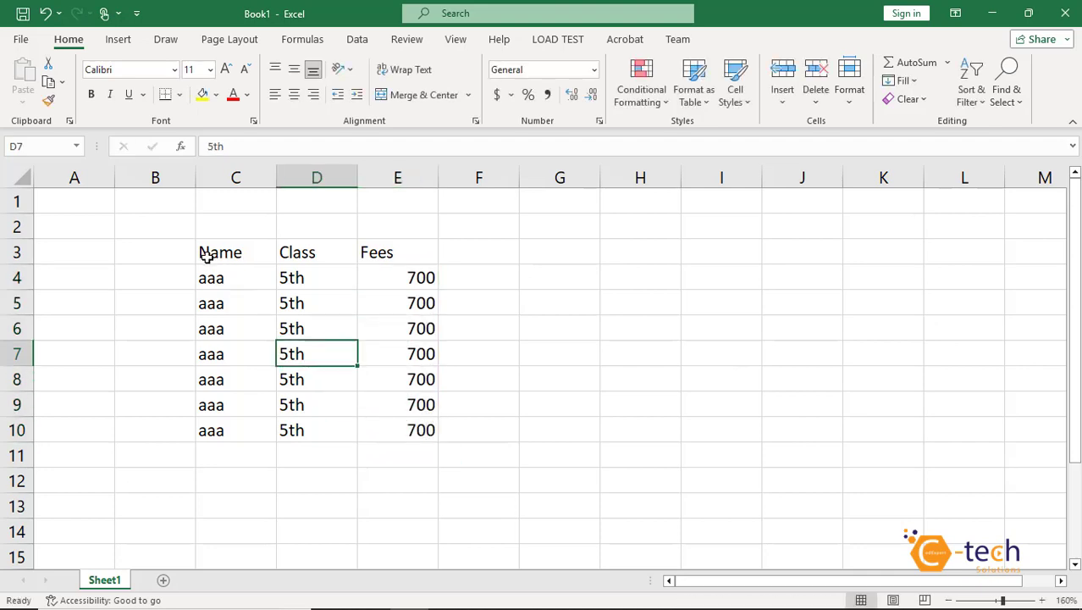
{"action": "left_click_drag", "start_coordinate": [203, 252], "coordinate": [354, 275]}
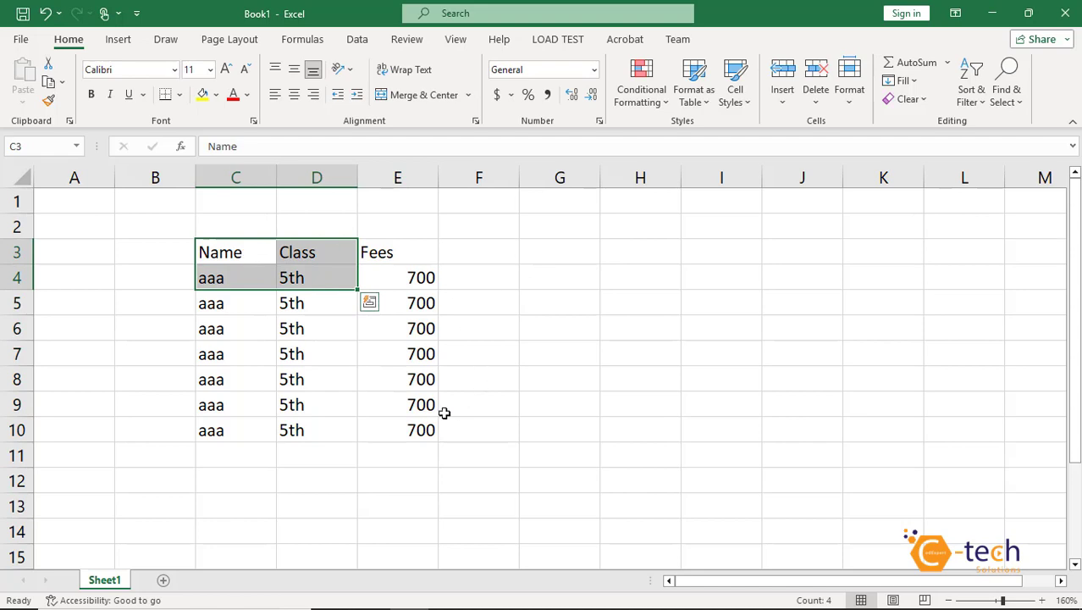
{"action": "left_click", "coordinate": [350, 343]}
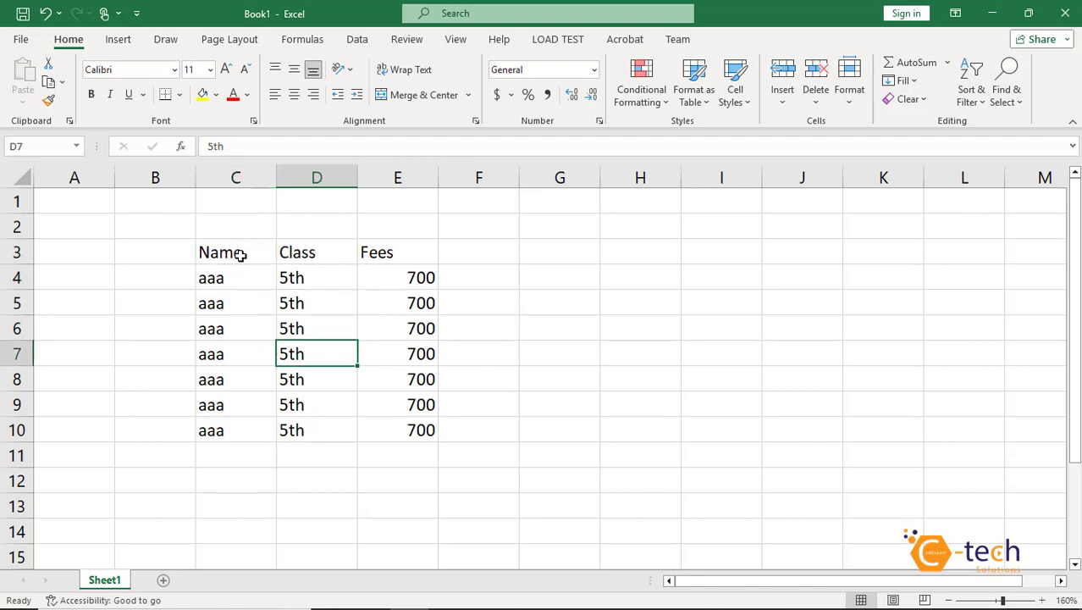
Try left, centre and right alignment on the header cells C3:E3, finishing with left alignment.
{"action": "left_click_drag", "start_coordinate": [209, 252], "coordinate": [393, 251]}
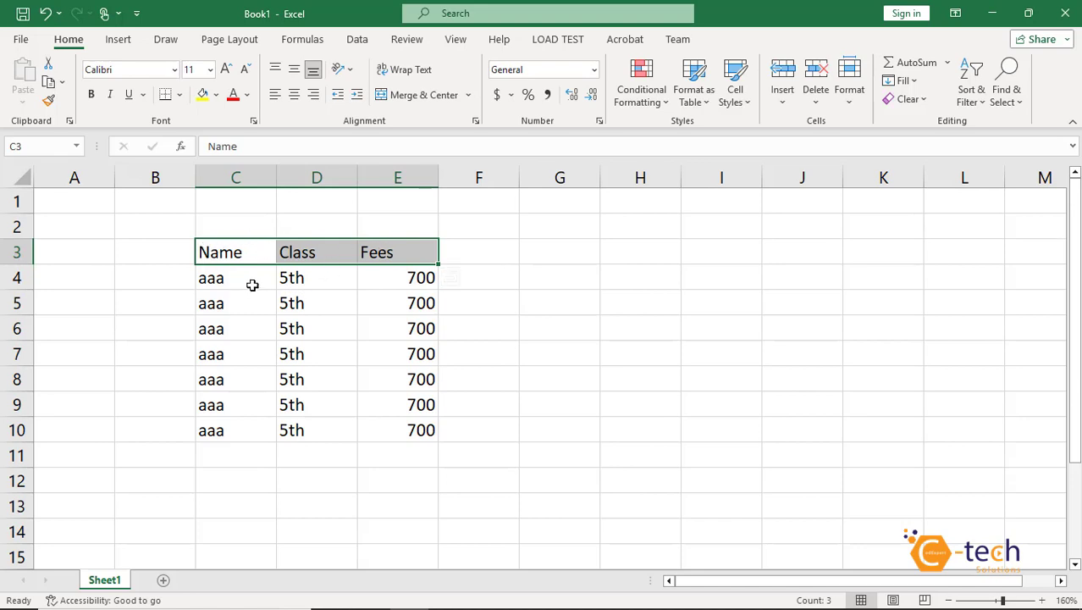
{"action": "left_click", "coordinate": [274, 98]}
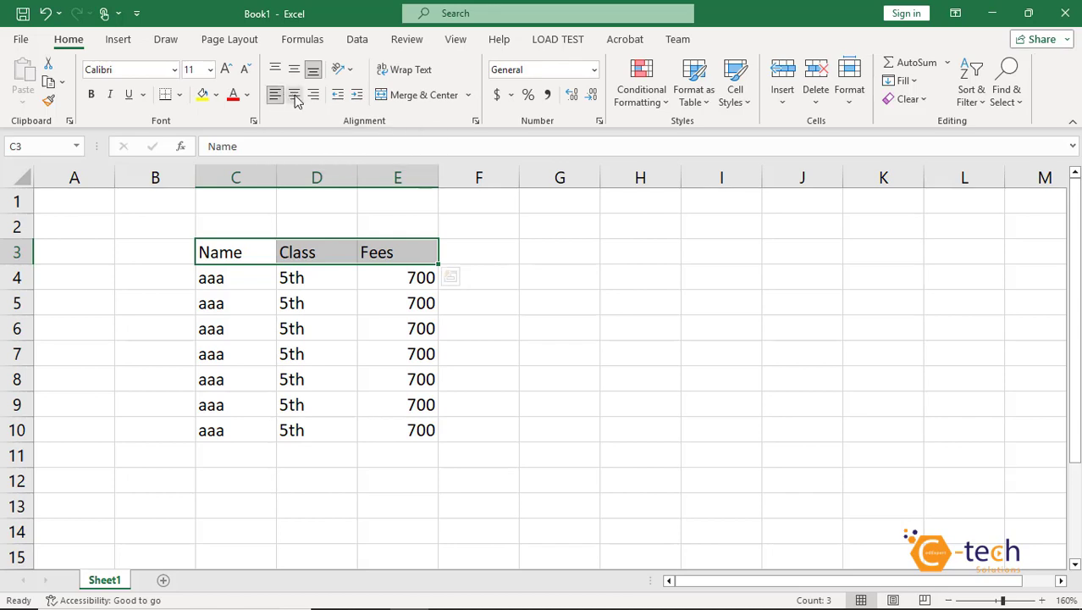
{"action": "left_click", "coordinate": [295, 97]}
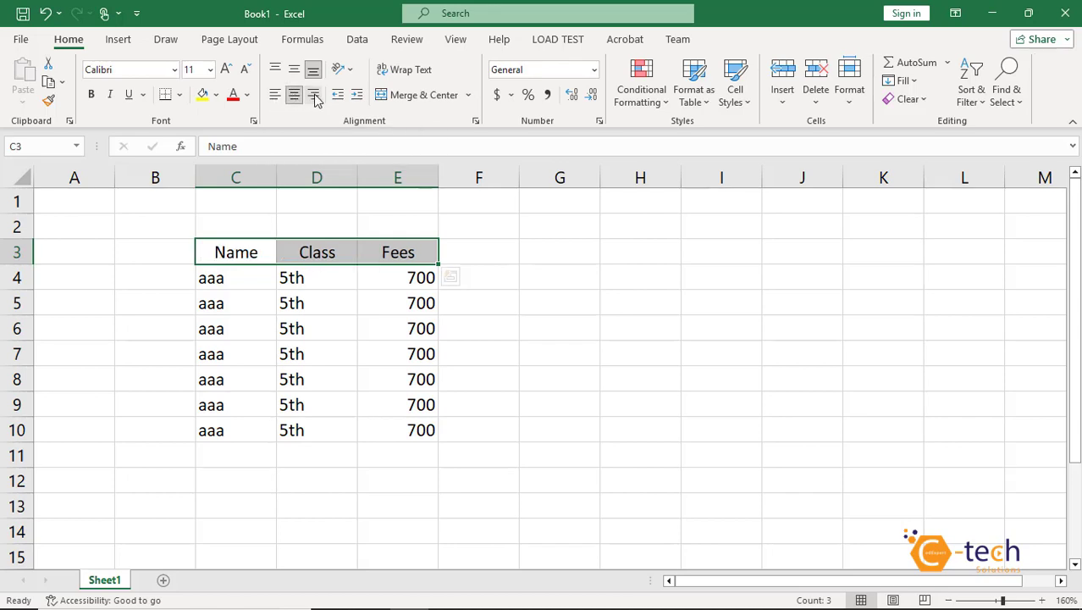
{"action": "left_click", "coordinate": [314, 98]}
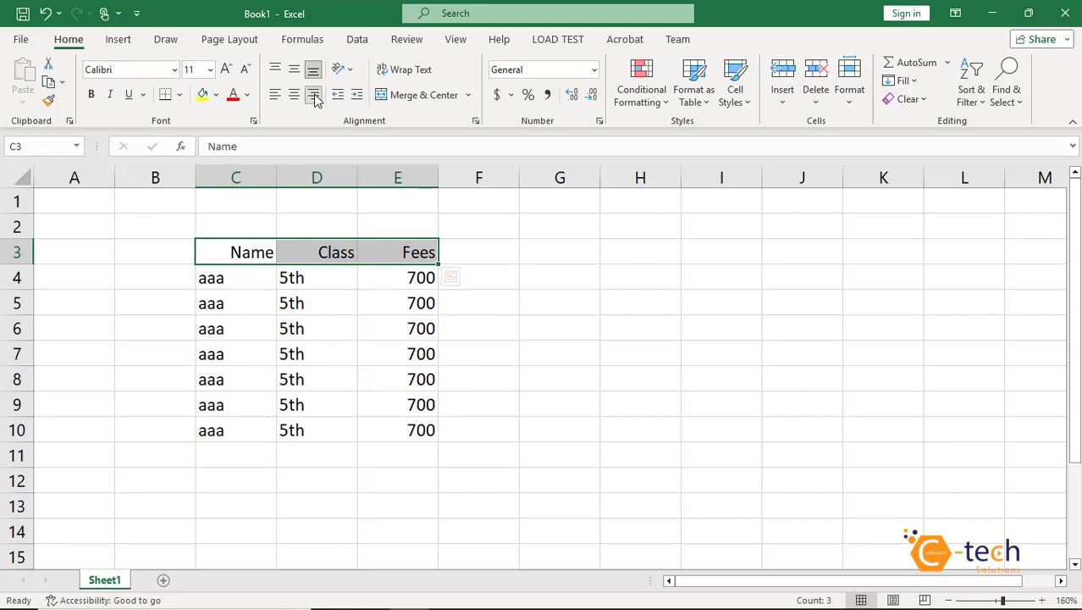
{"action": "left_click", "coordinate": [295, 96]}
{"action": "left_click", "coordinate": [275, 97]}
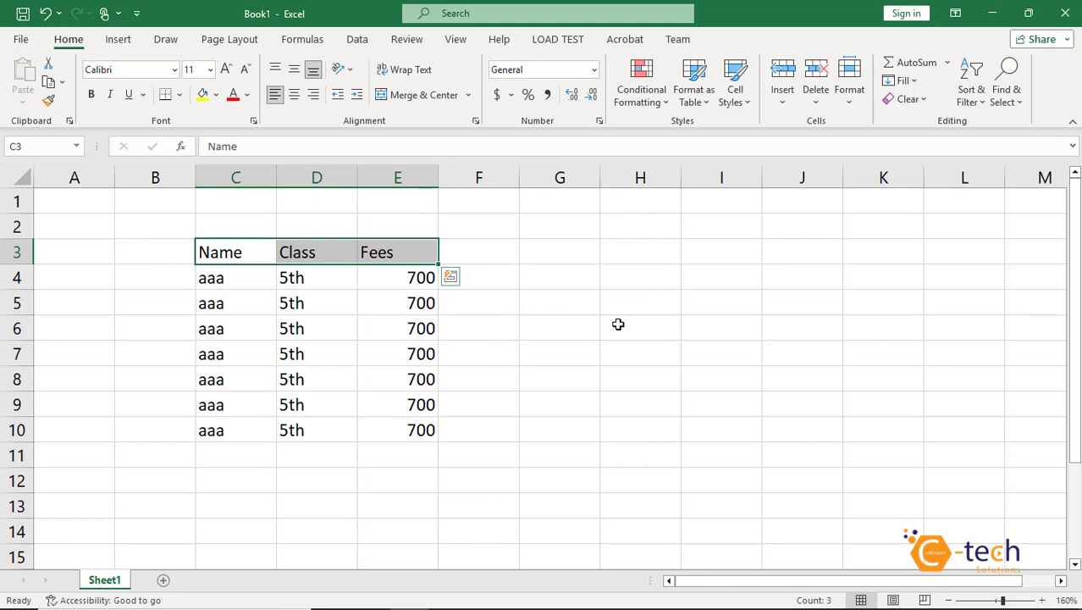
Apply Merge & Center to cells H4:I5 and enter fgdfg in the merged cell.
{"action": "left_click", "coordinate": [658, 343]}
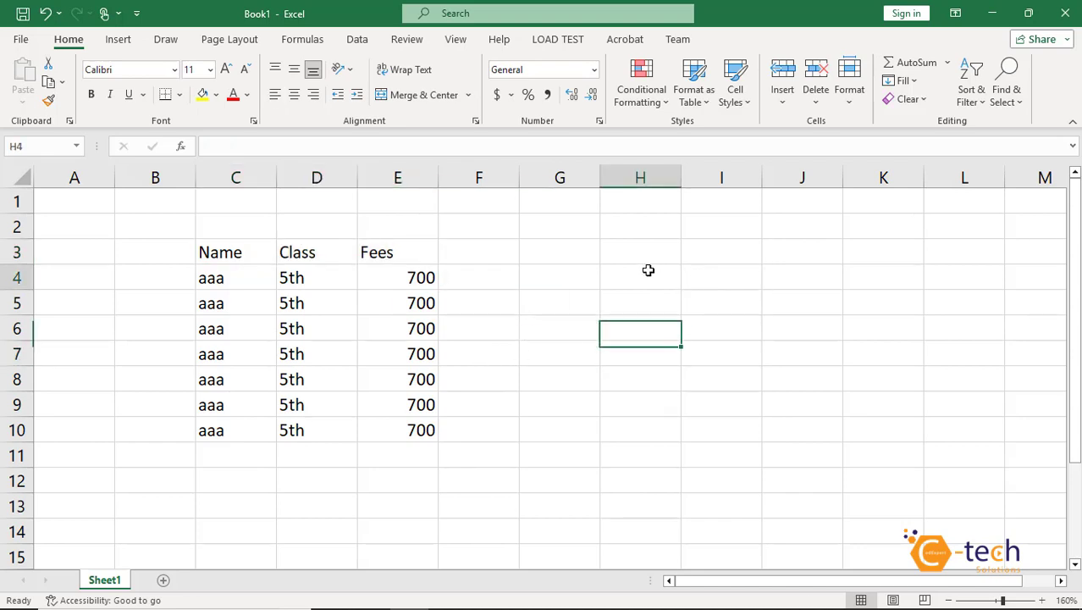
{"action": "left_click_drag", "start_coordinate": [648, 271], "coordinate": [695, 299]}
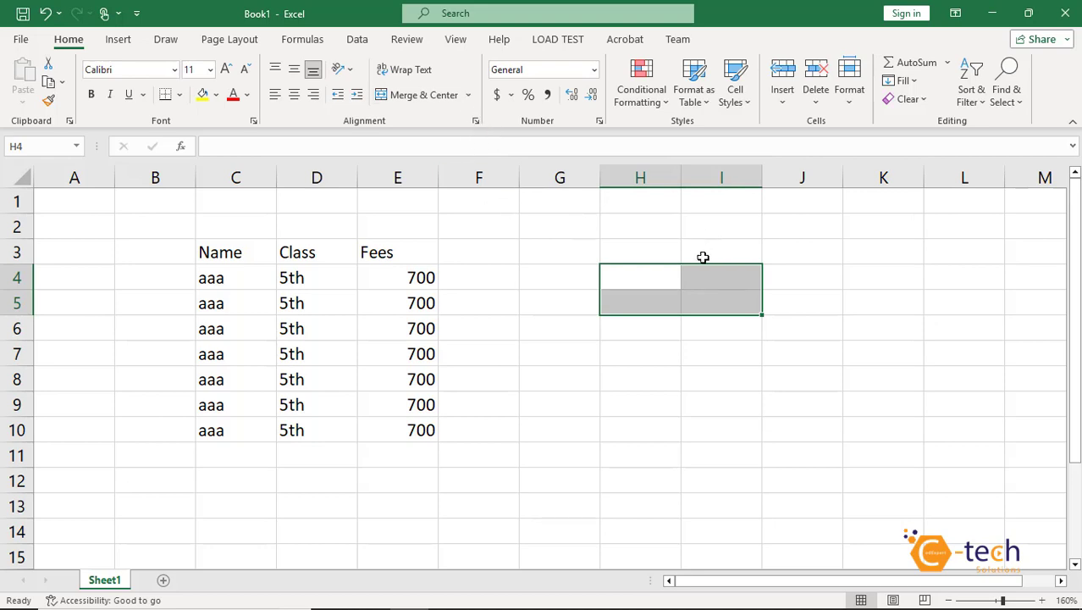
{"action": "left_click", "coordinate": [470, 96]}
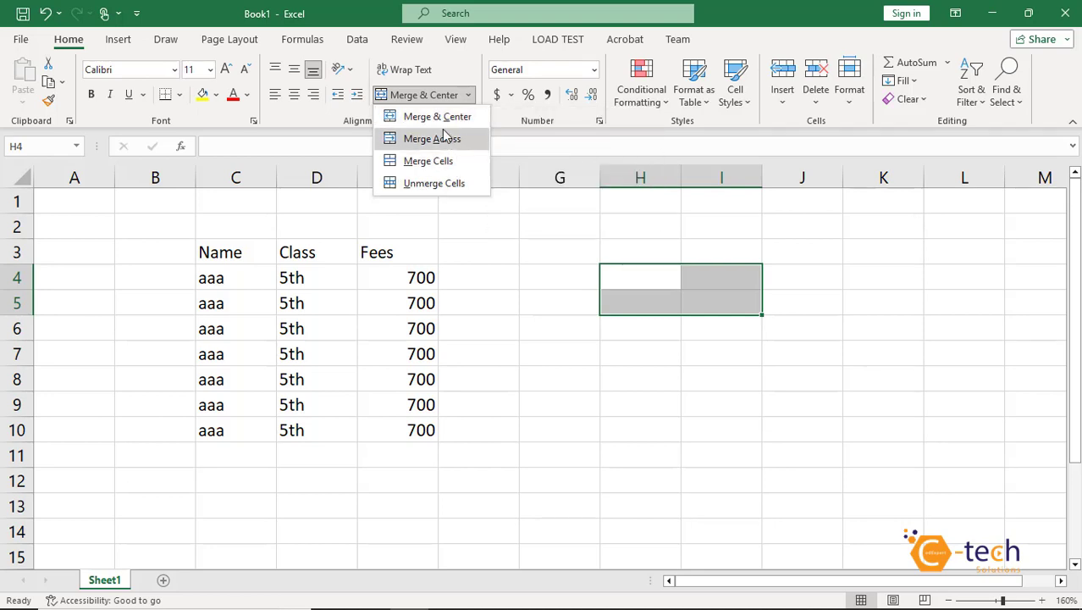
{"action": "left_click", "coordinate": [440, 118]}
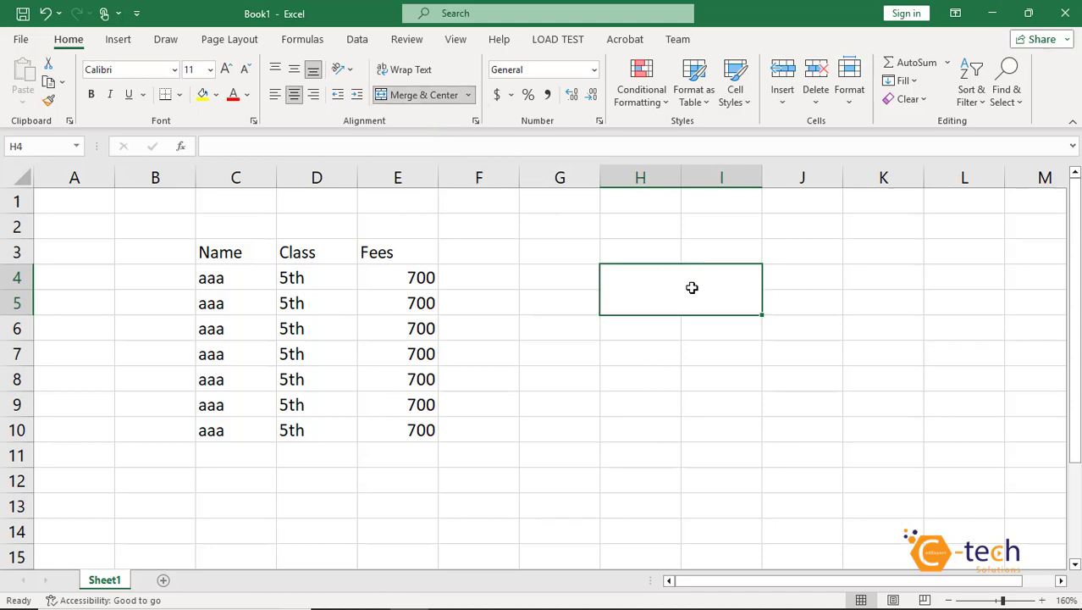
{"action": "type", "text": "fgdfg"}
{"action": "left_click", "coordinate": [685, 368]}
{"action": "left_click", "coordinate": [680, 286]}
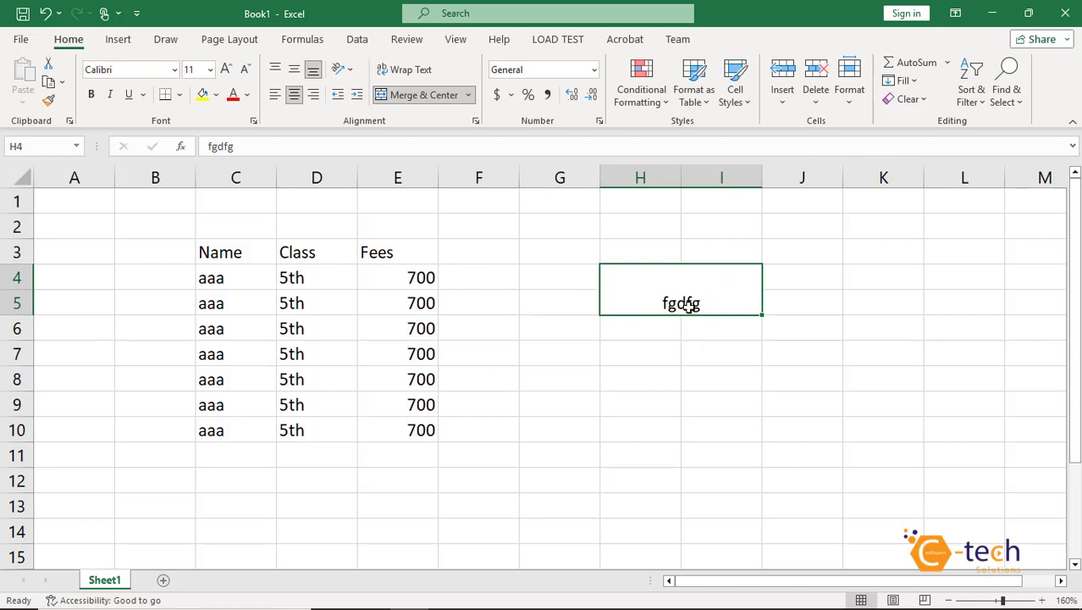
Apply Merge Across to cells H8:I9 and check the merged rows by selecting them.
{"action": "left_click_drag", "start_coordinate": [632, 377], "coordinate": [701, 405]}
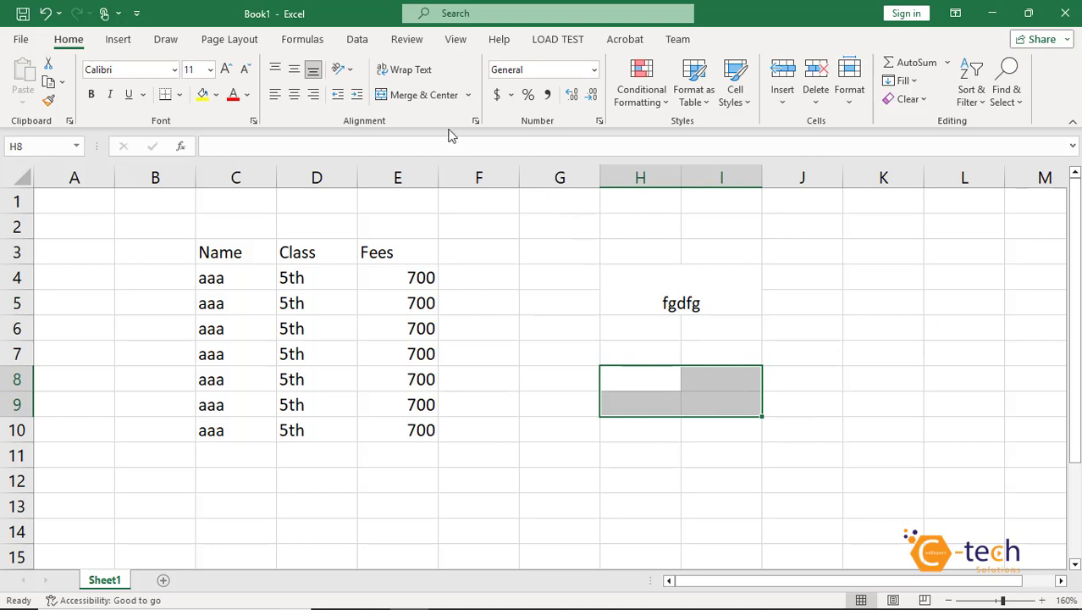
{"action": "left_click", "coordinate": [467, 95]}
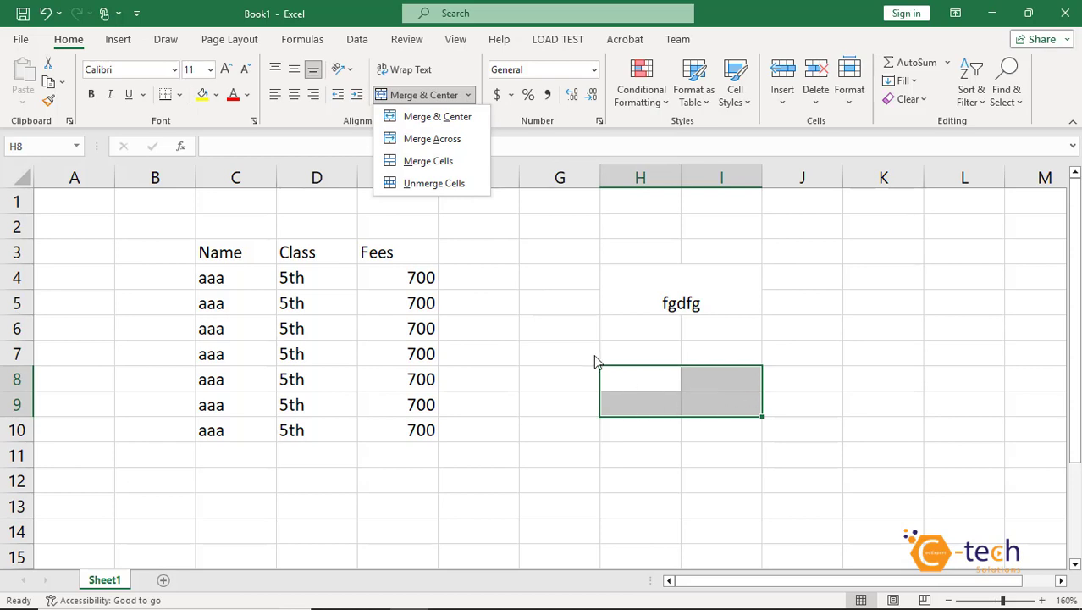
{"action": "left_click", "coordinate": [440, 142]}
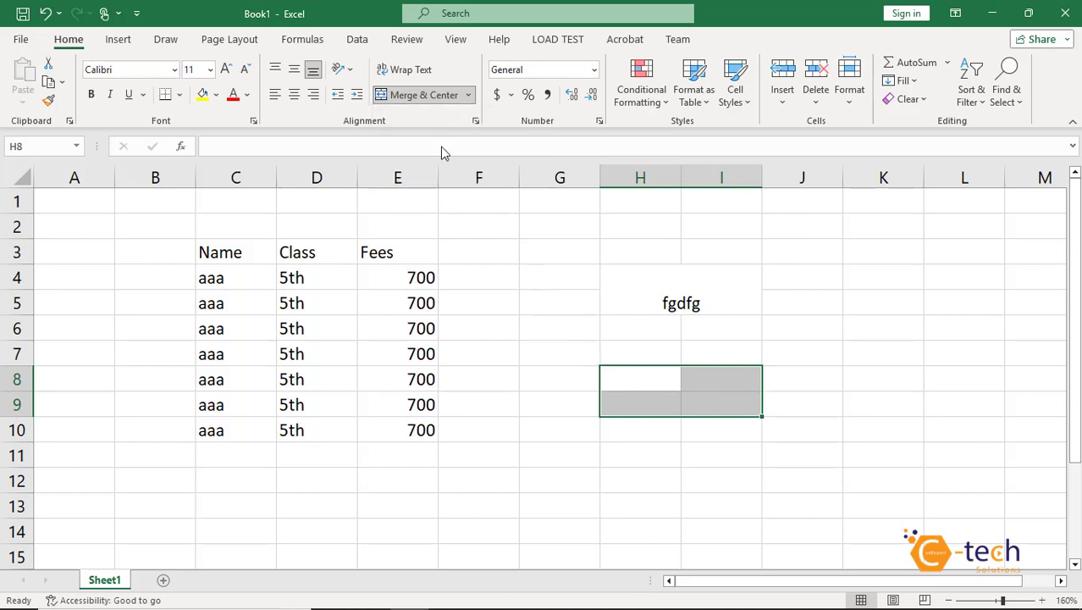
{"action": "left_click", "coordinate": [576, 476]}
{"action": "left_click", "coordinate": [623, 374]}
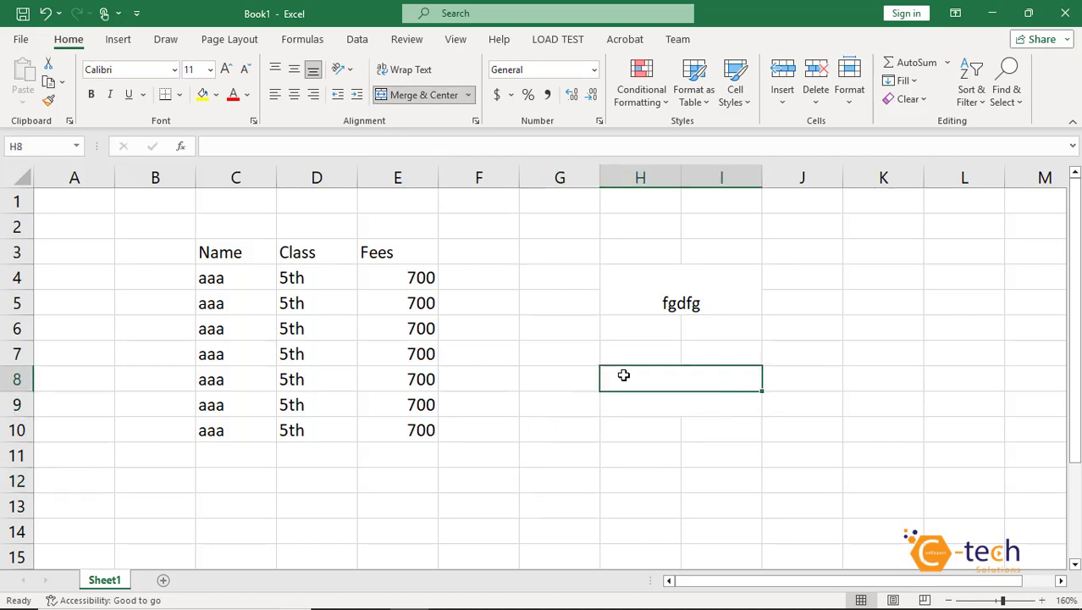
{"action": "left_click", "coordinate": [635, 401]}
{"action": "left_click", "coordinate": [694, 472]}
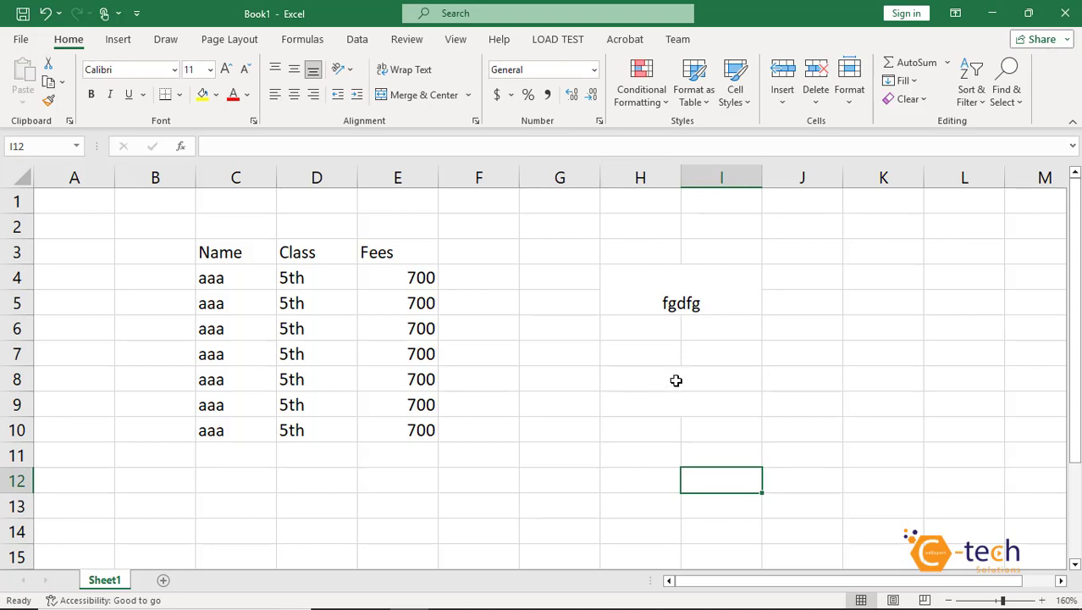
{"action": "left_click_drag", "start_coordinate": [677, 380], "coordinate": [686, 410]}
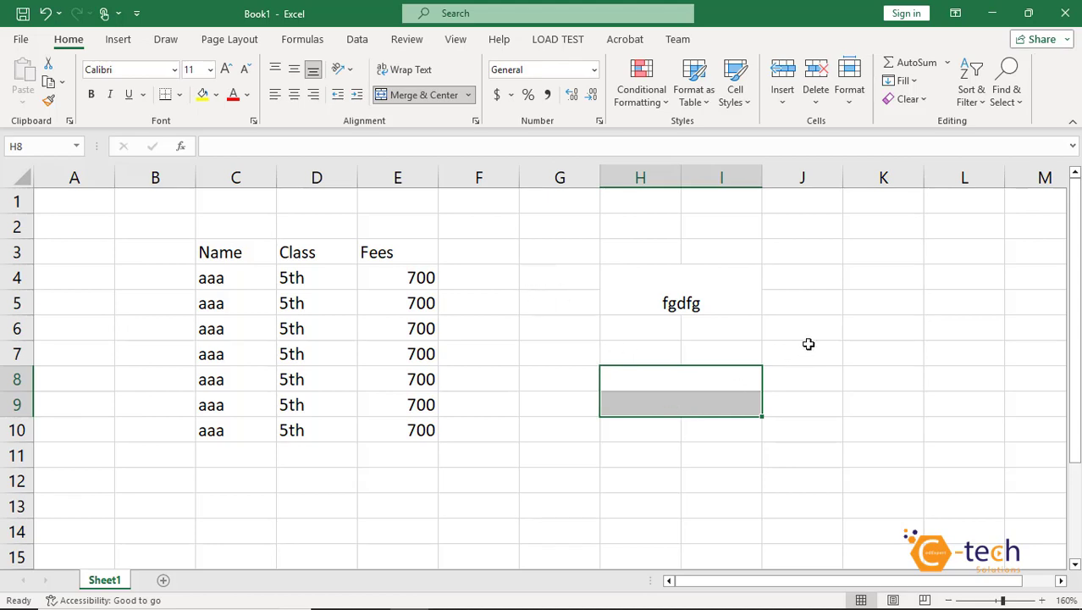
Merge cells K5:L6 with Merge Cells, enter gffgfg in the result, and compare its alignment with the merged H4:I5 cell.
{"action": "left_click_drag", "start_coordinate": [870, 304], "coordinate": [925, 327]}
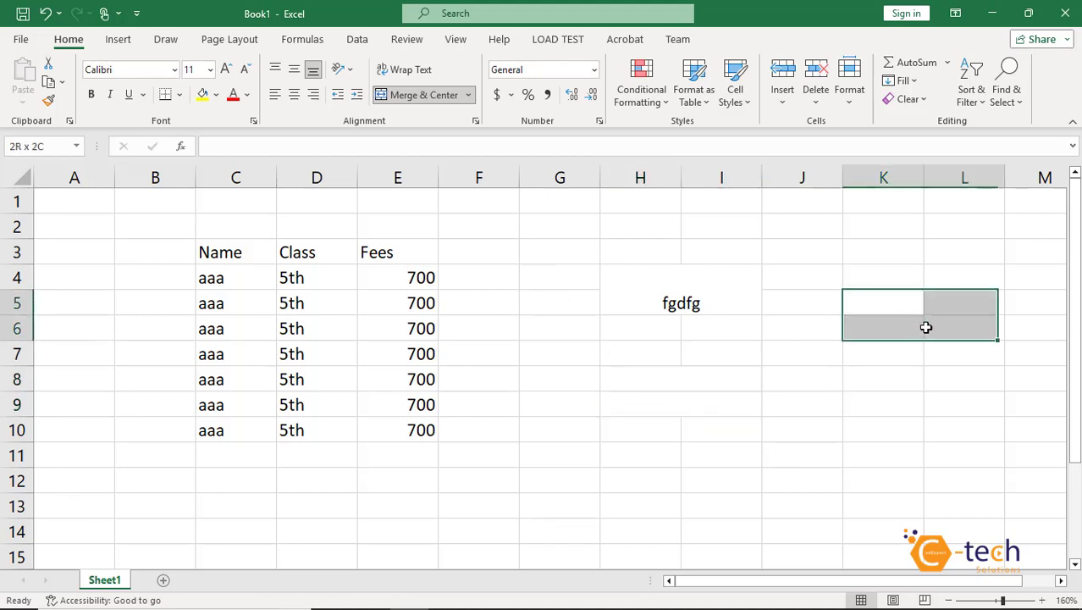
{"action": "left_click", "coordinate": [467, 96]}
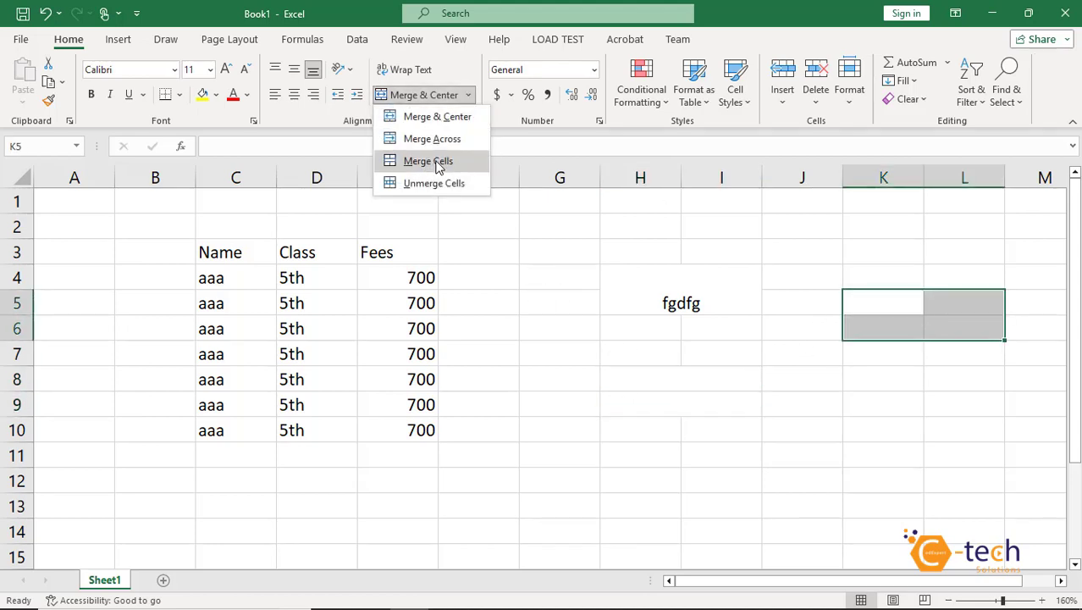
{"action": "left_click", "coordinate": [417, 164]}
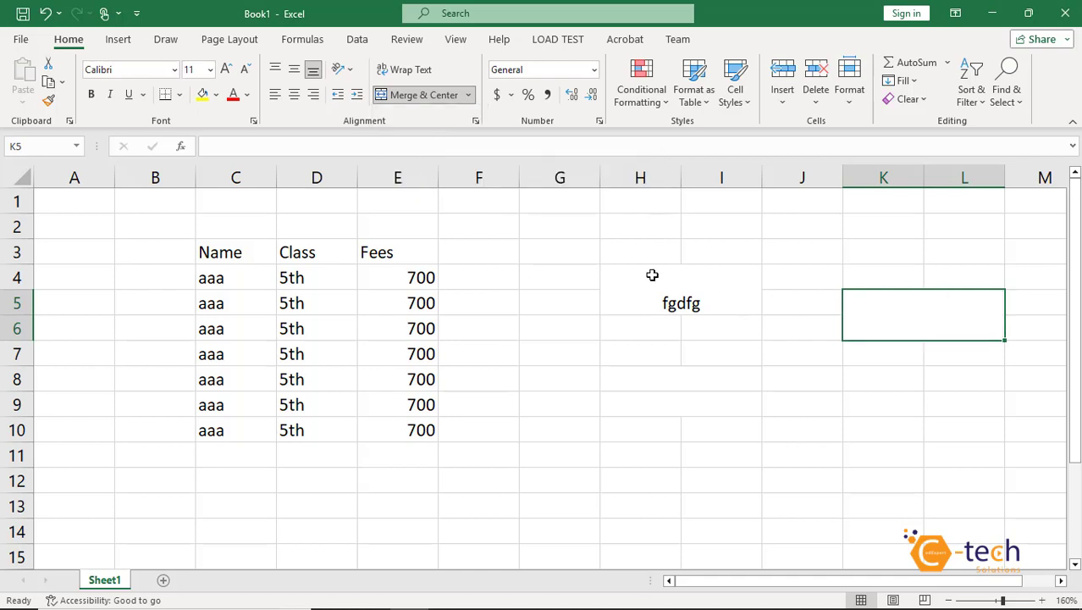
{"action": "type", "text": "gffgfg"}
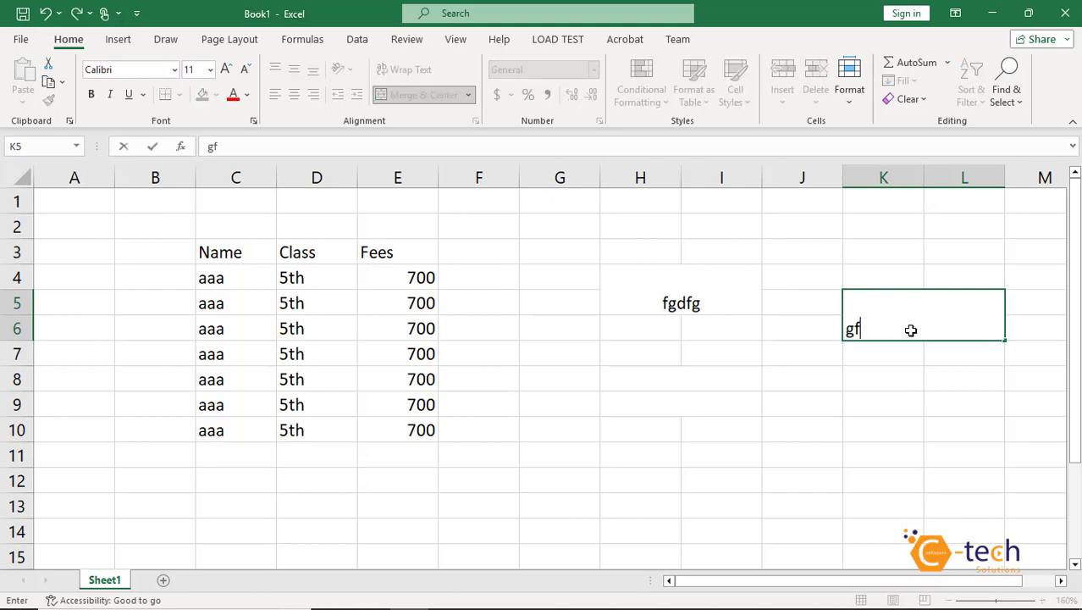
{"action": "left_click", "coordinate": [903, 398]}
{"action": "left_click", "coordinate": [715, 305]}
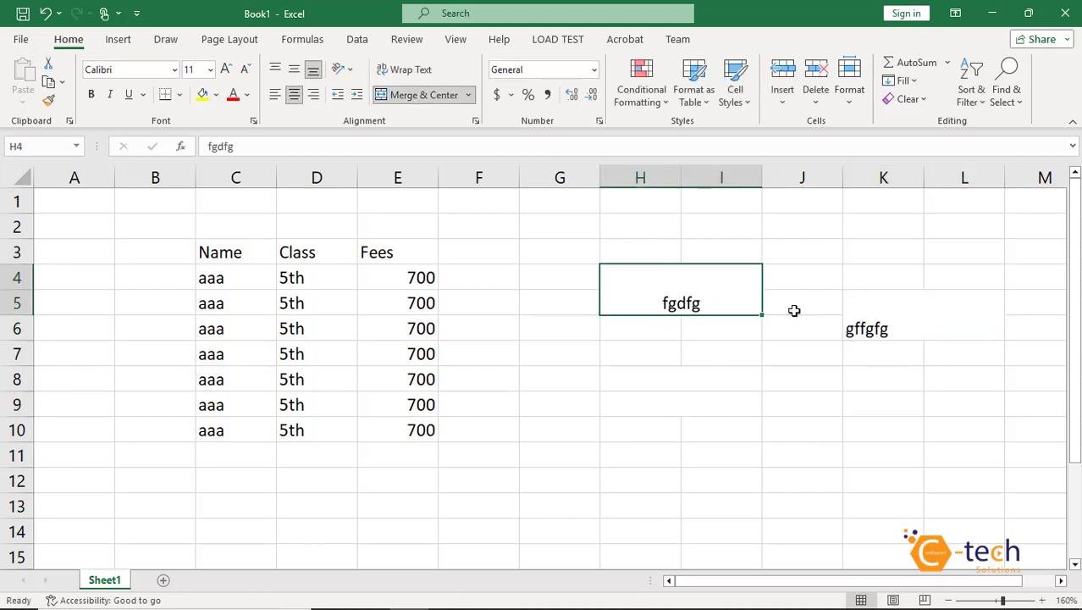
{"action": "left_click", "coordinate": [866, 333]}
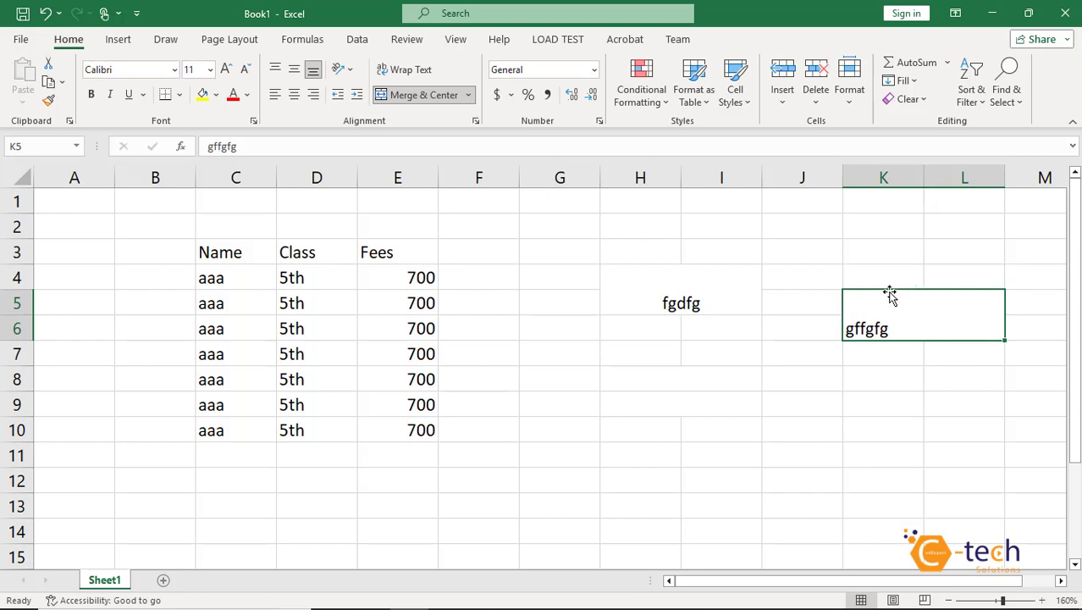
Unmerge the H4:I5 cell containing fgdfg, and apply Merge & Center to the same range again.
{"action": "left_click", "coordinate": [715, 287]}
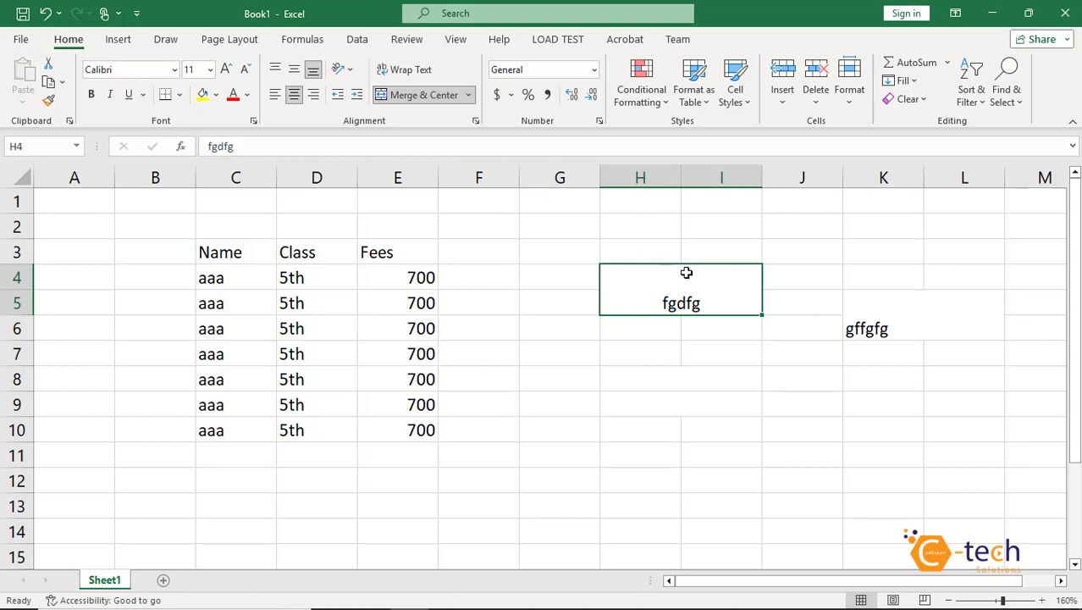
{"action": "left_click", "coordinate": [468, 95]}
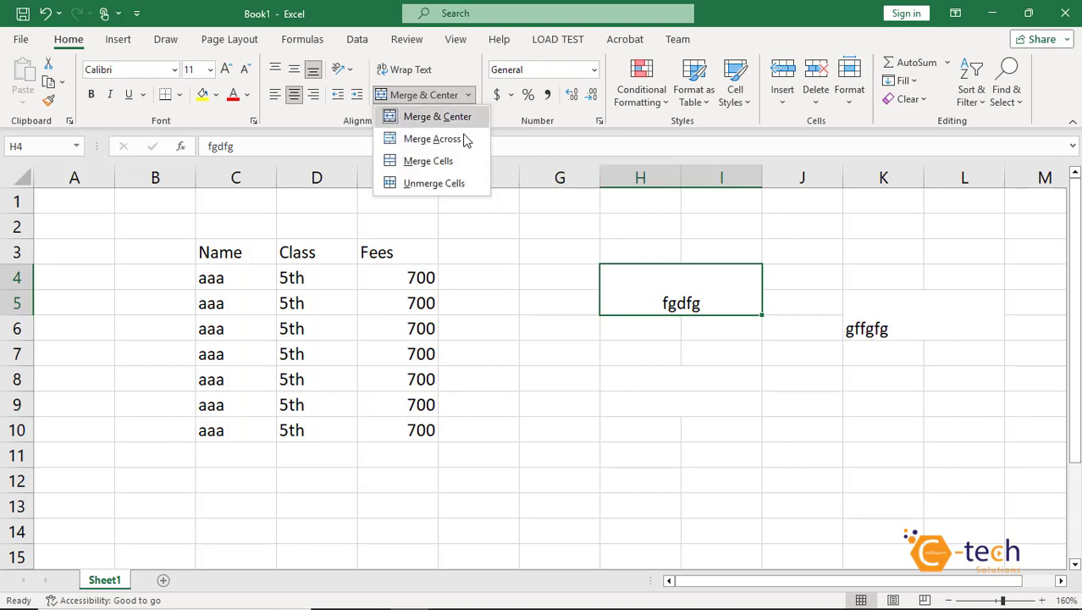
{"action": "left_click", "coordinate": [453, 183]}
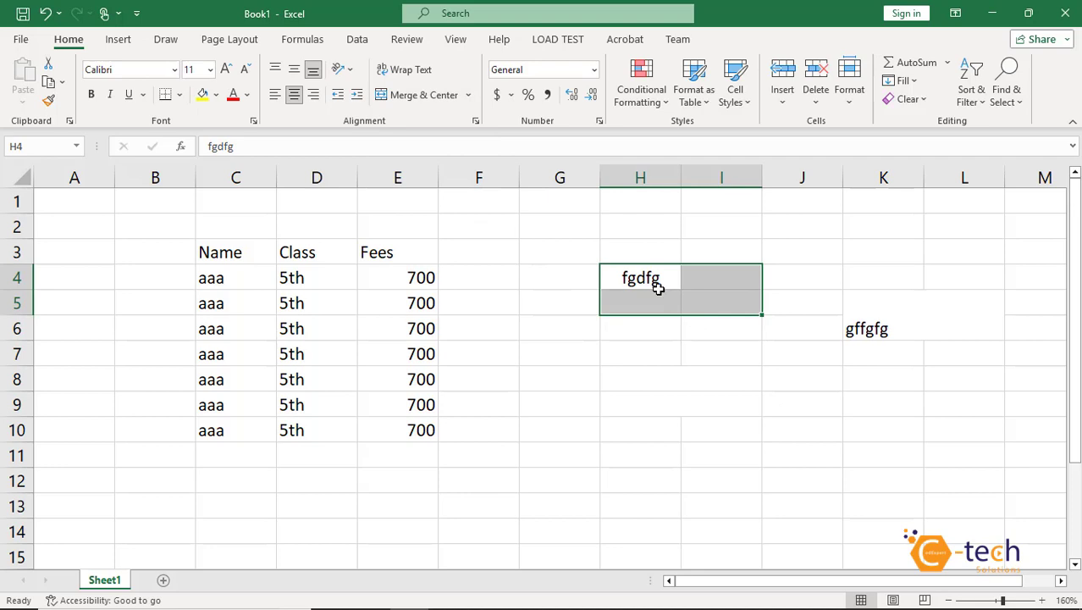
{"action": "left_click", "coordinate": [418, 95]}
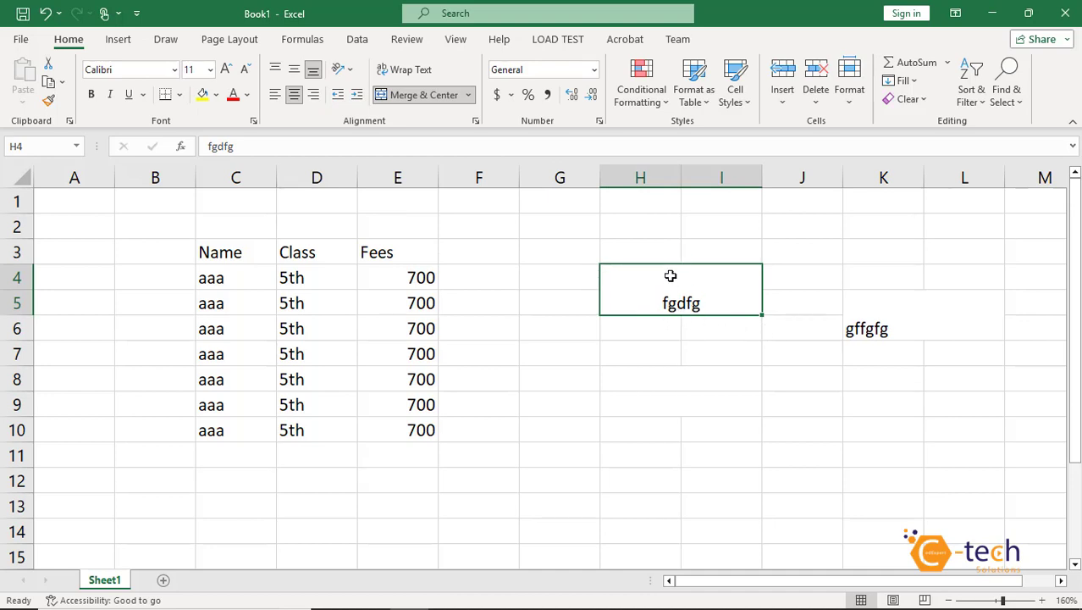
Try top, middle and bottom vertical alignment on the merged H4:I5 cell, finishing with top alignment.
{"action": "left_click", "coordinate": [276, 71]}
{"action": "left_click", "coordinate": [294, 71]}
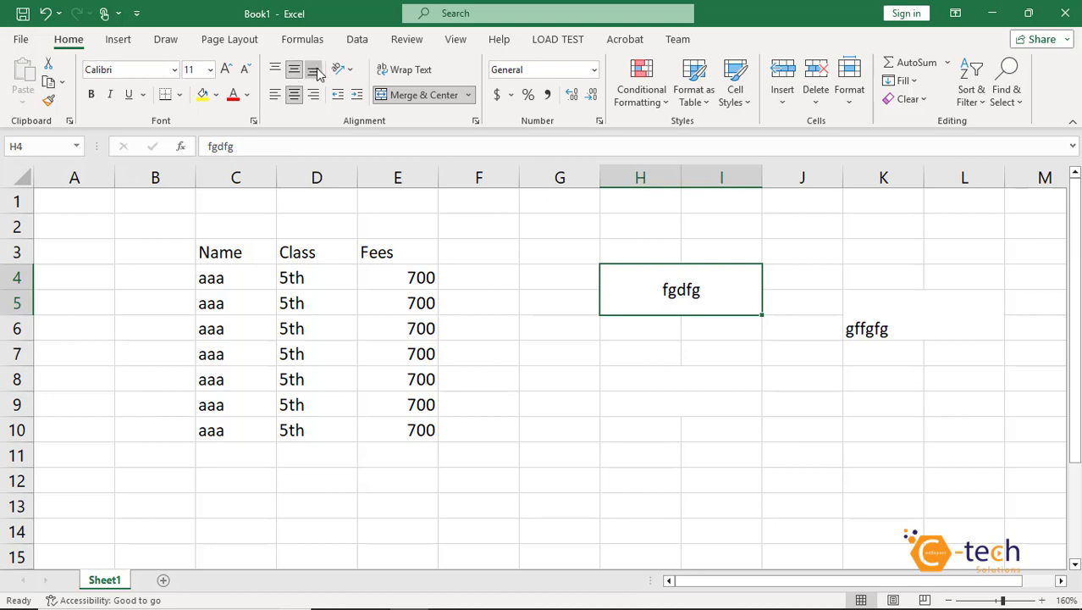
{"action": "left_click", "coordinate": [313, 71]}
{"action": "left_click", "coordinate": [295, 72]}
{"action": "left_click", "coordinate": [276, 71]}
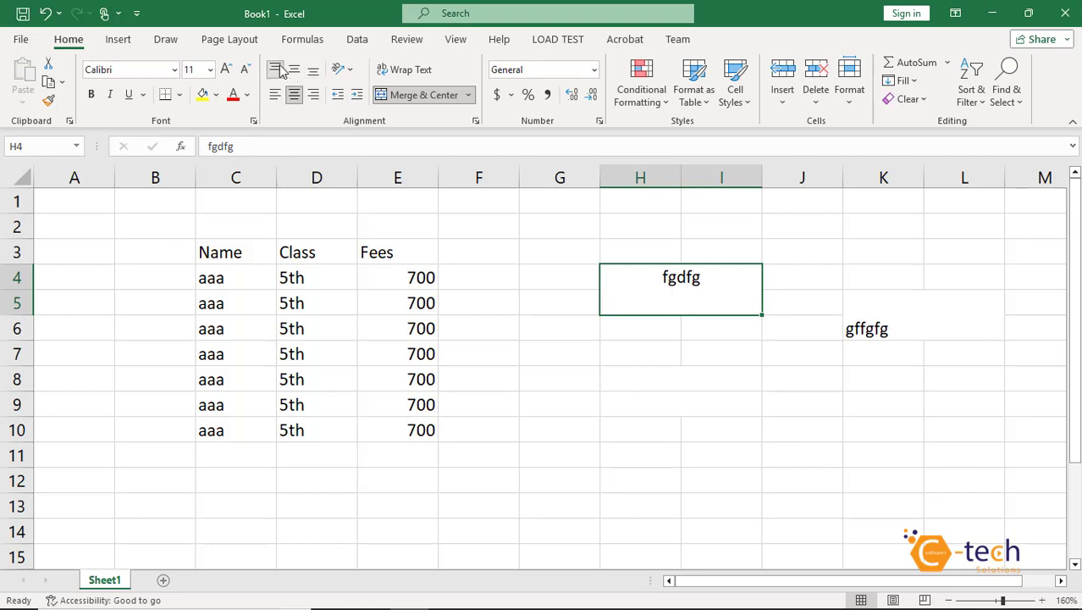
{"action": "left_click", "coordinate": [313, 72]}
{"action": "left_click", "coordinate": [294, 72]}
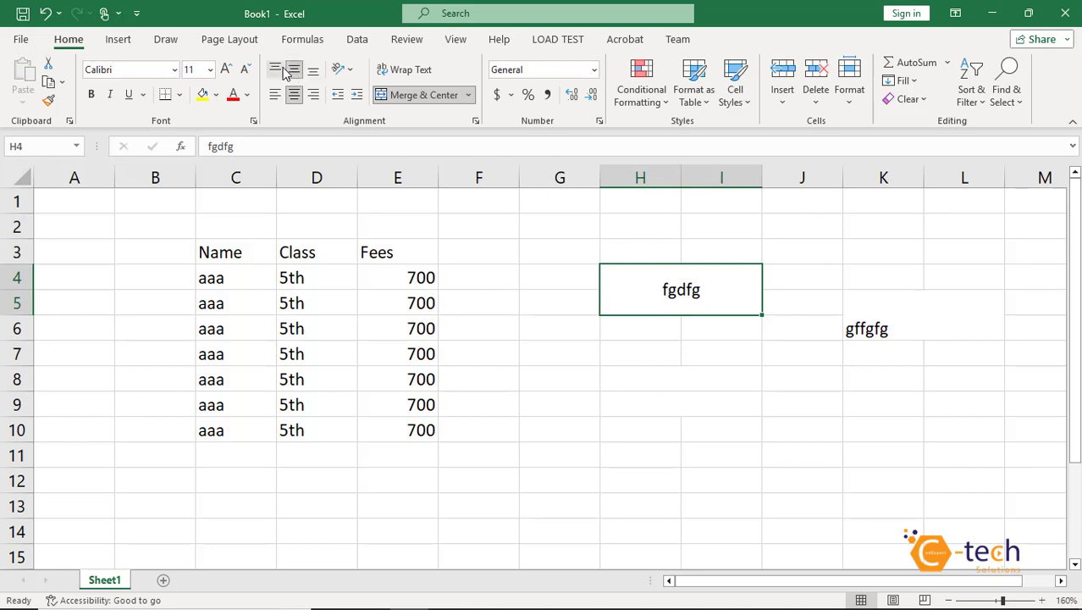
{"action": "left_click", "coordinate": [276, 71]}
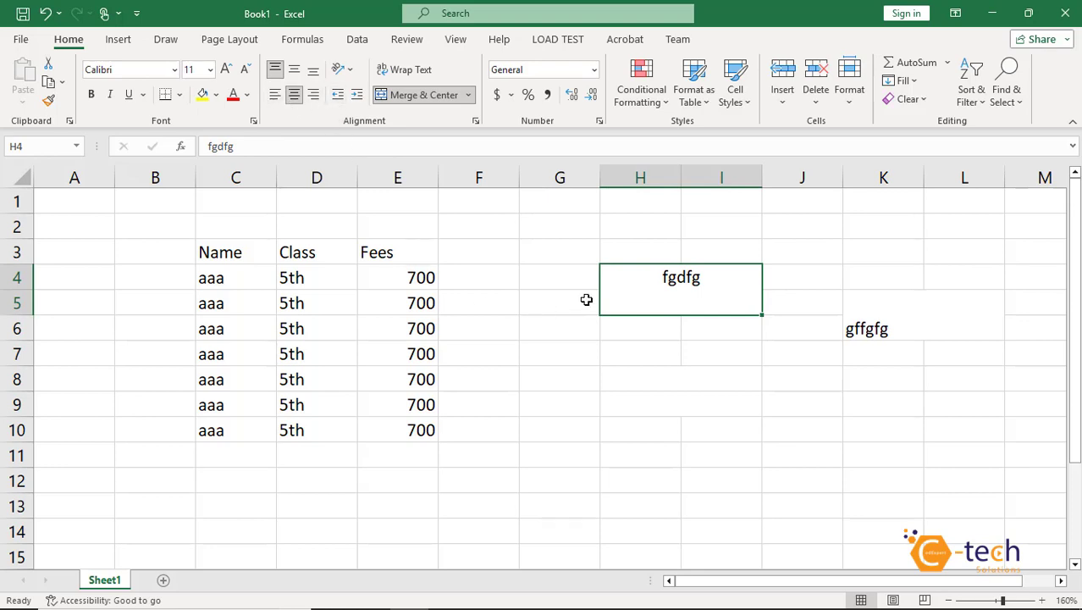
Increase the indent of the Fees header in E3 several times, and decrease it back to no indent.
{"action": "left_click", "coordinate": [422, 279]}
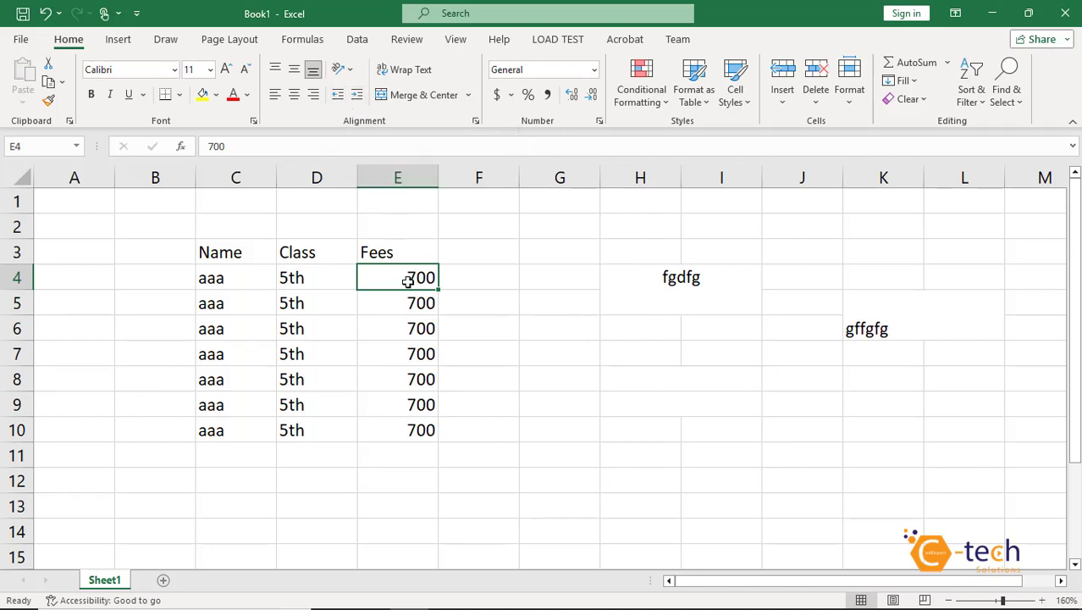
{"action": "left_click", "coordinate": [378, 252]}
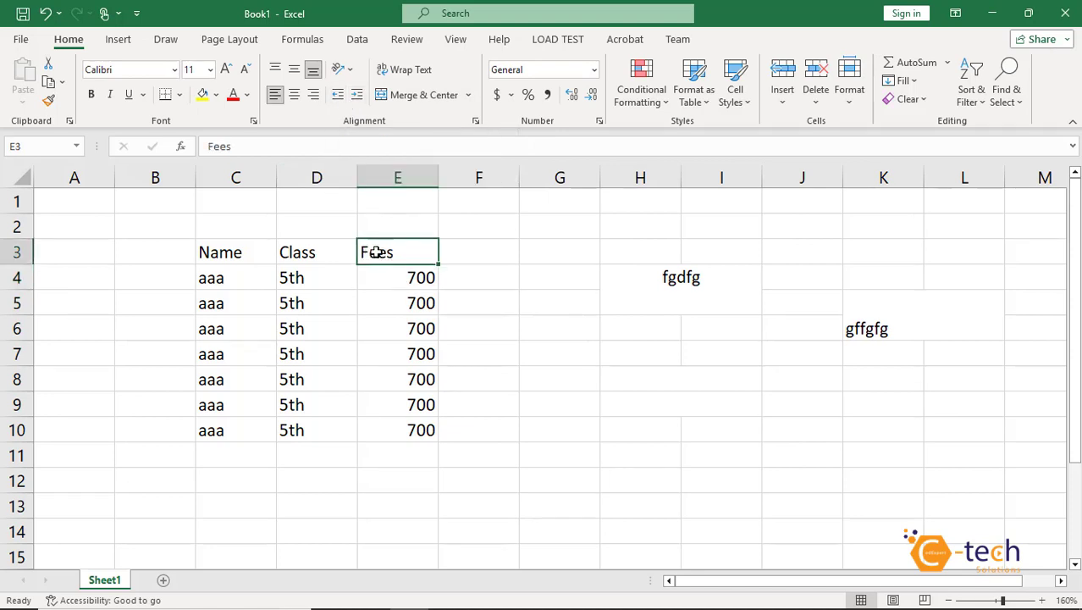
{"action": "left_click", "coordinate": [354, 98]}
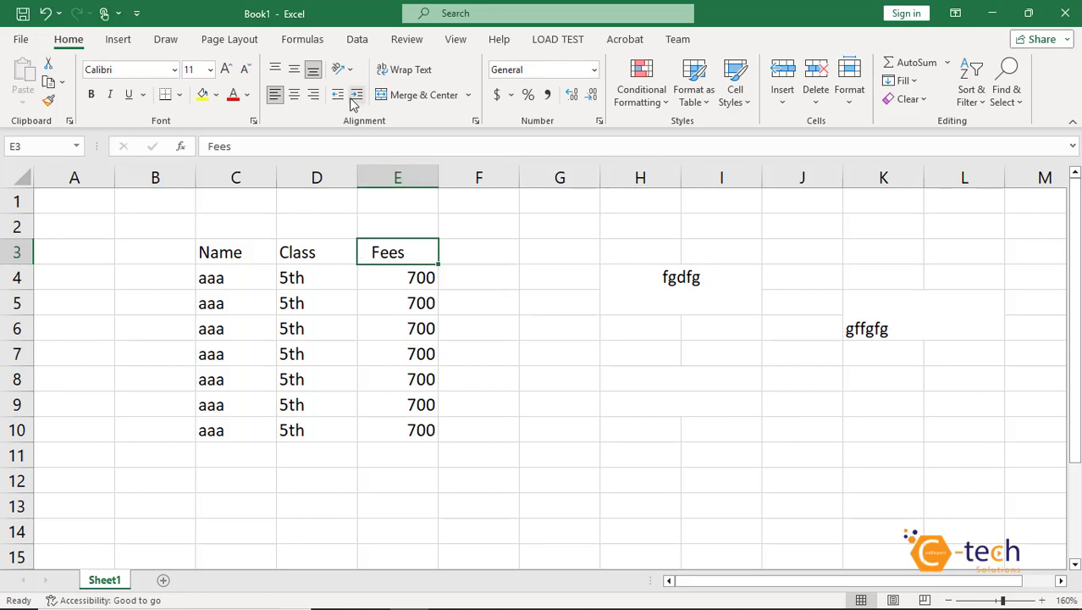
{"action": "left_click", "coordinate": [354, 98]}
{"action": "left_click", "coordinate": [354, 98]}
{"action": "left_click", "coordinate": [354, 98]}
{"action": "left_click", "coordinate": [354, 98]}
{"action": "left_click", "coordinate": [337, 95]}
{"action": "left_click", "coordinate": [337, 95]}
{"action": "left_click", "coordinate": [337, 95]}
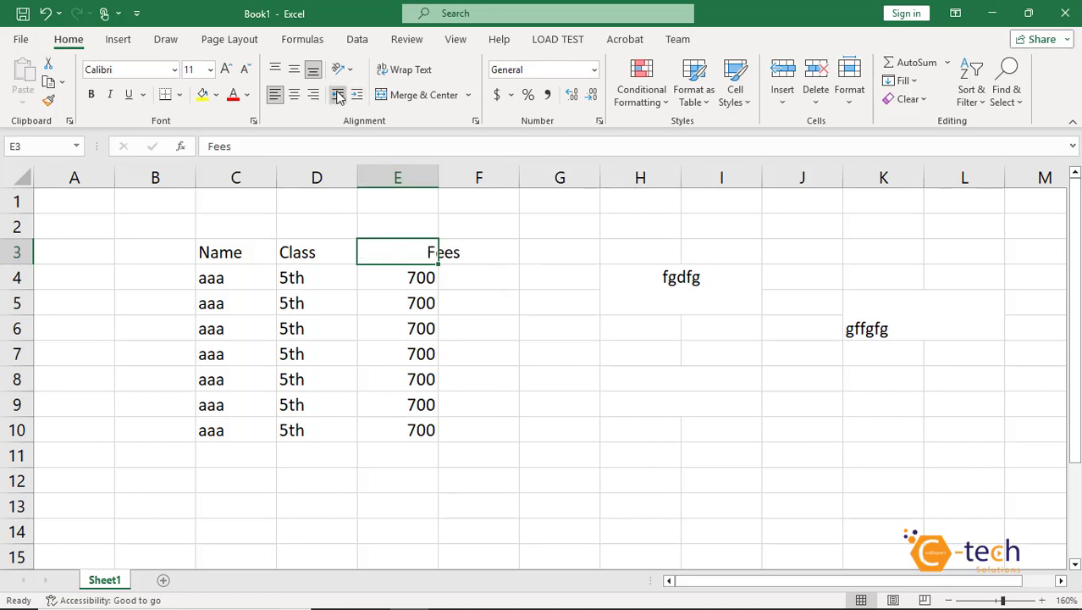
{"action": "left_click", "coordinate": [337, 94]}
{"action": "left_click", "coordinate": [337, 95]}
{"action": "left_click", "coordinate": [337, 95]}
{"action": "left_click", "coordinate": [337, 95]}
{"action": "left_click", "coordinate": [337, 95]}
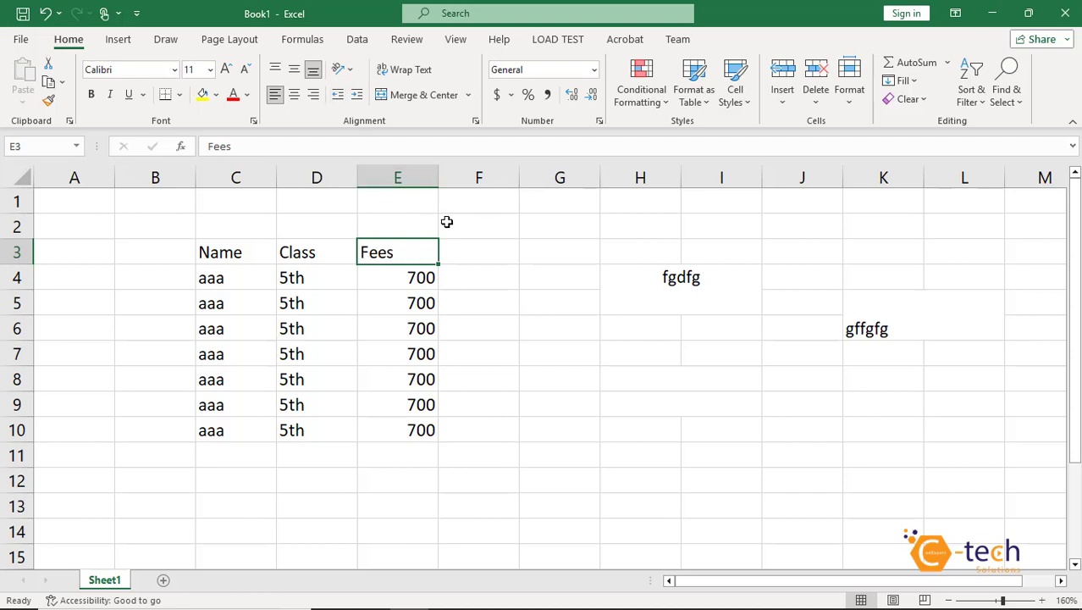
Middle-align the merged H4:I5 text and try the Angle Clockwise and Vertical Text orientations, finishing with Angle Counterclockwise.
{"action": "left_click", "coordinate": [677, 288]}
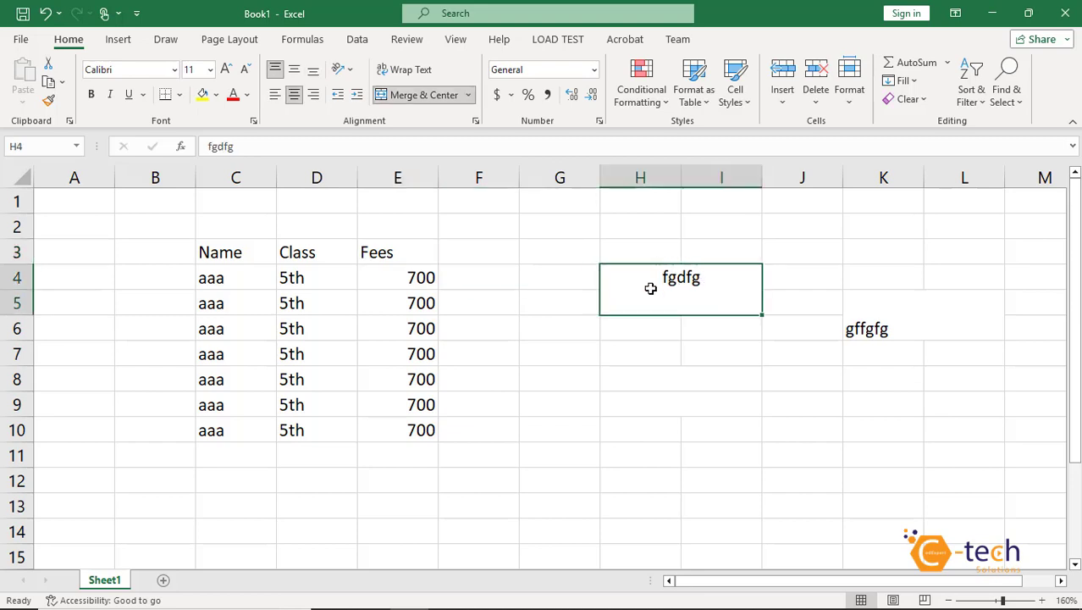
{"action": "left_click", "coordinate": [293, 69]}
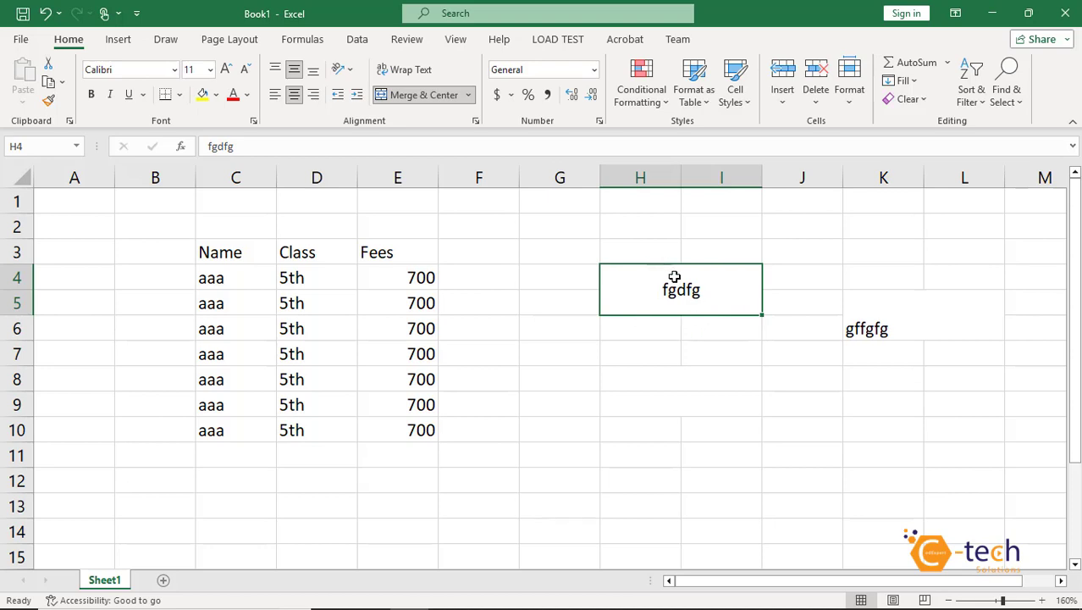
{"action": "left_click", "coordinate": [342, 69]}
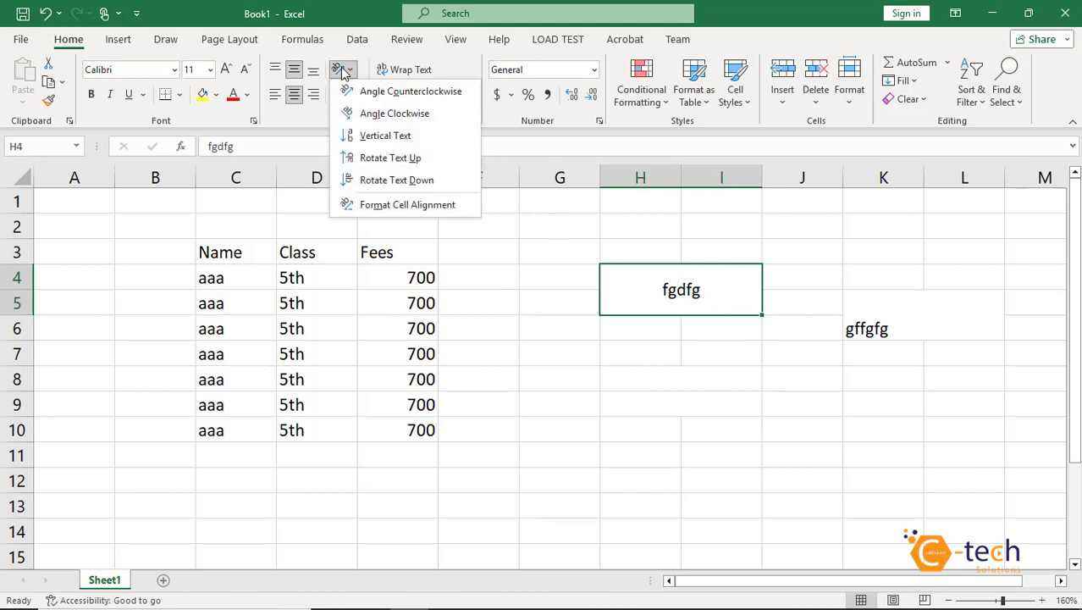
{"action": "left_click", "coordinate": [370, 114]}
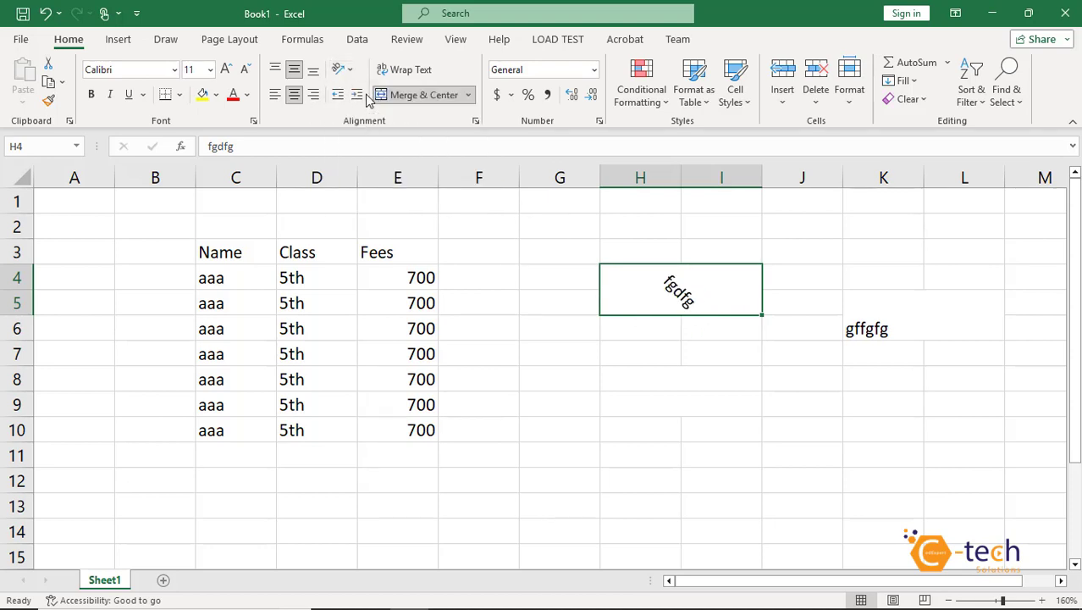
{"action": "left_click", "coordinate": [340, 69]}
{"action": "left_click", "coordinate": [370, 136]}
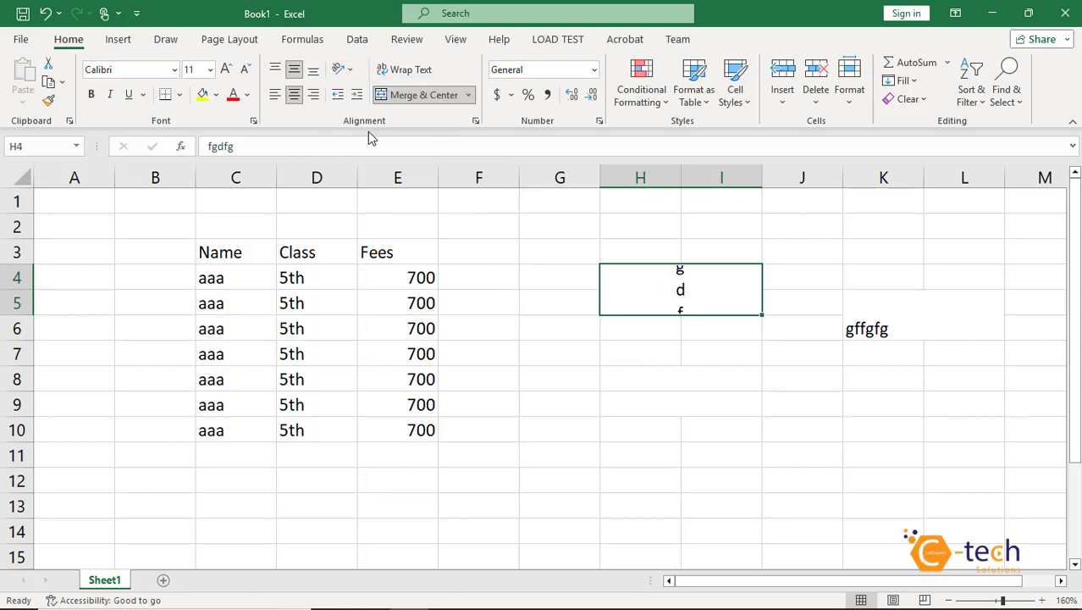
{"action": "left_click", "coordinate": [342, 70]}
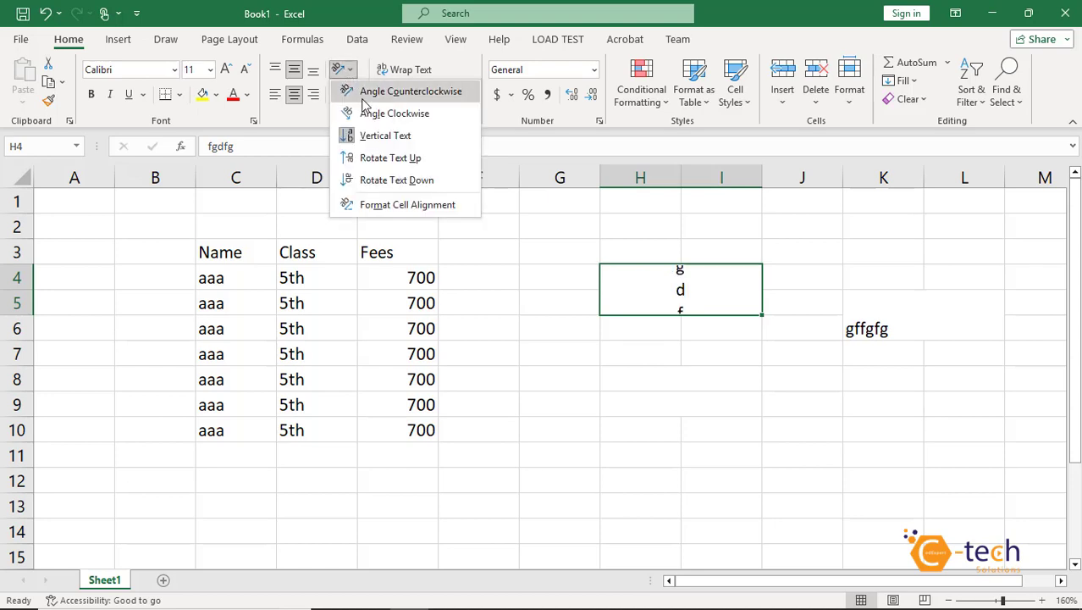
{"action": "left_click", "coordinate": [363, 97]}
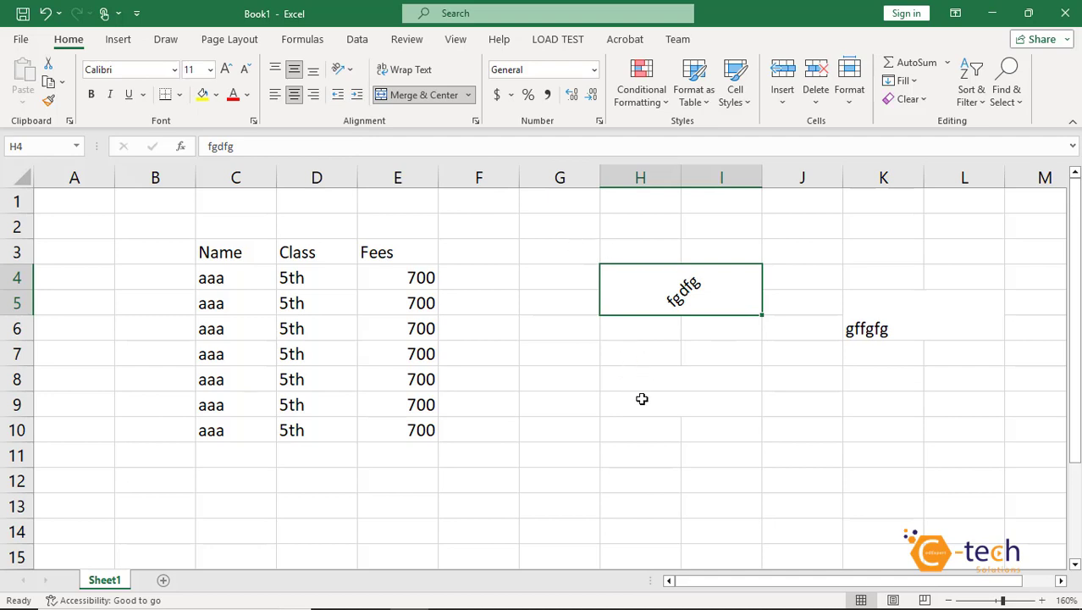
Enter the long text nfgfdngmfdngmfndgfdg in the empty cell E19 below the table.
{"action": "scroll", "coordinate": [589, 379], "scroll_direction": "down", "scroll_amount": 4}
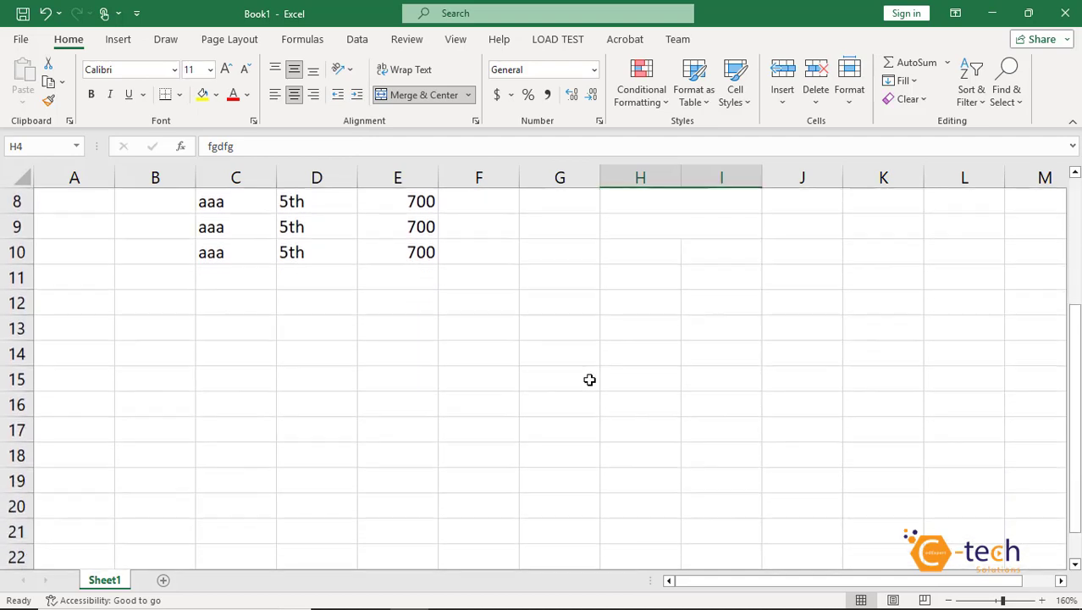
{"action": "left_click", "coordinate": [405, 351]}
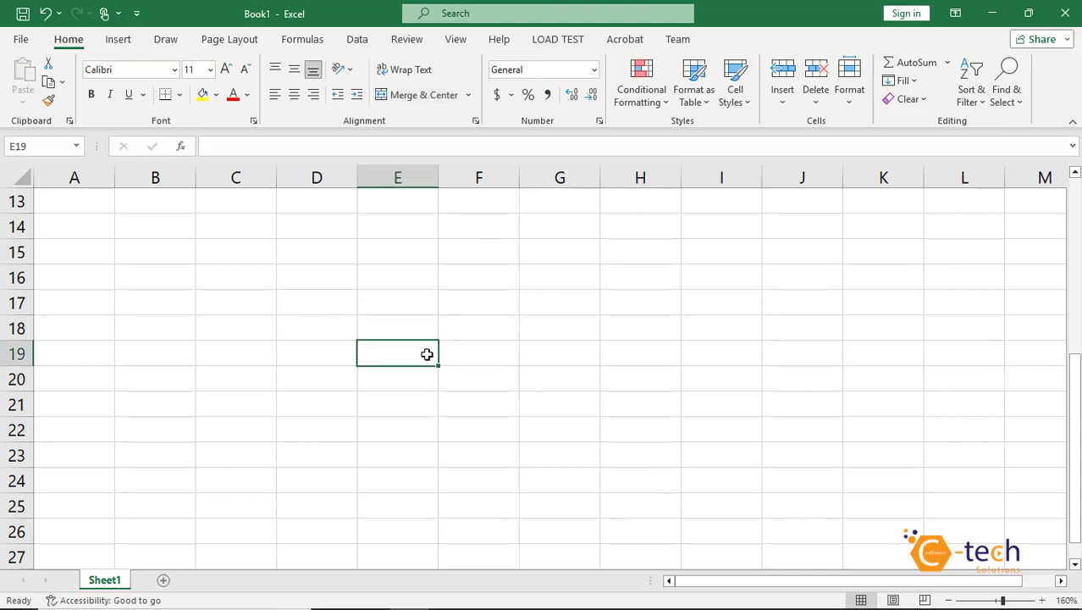
{"action": "type", "text": "nfgfdngmfdngmfndgfdg"}
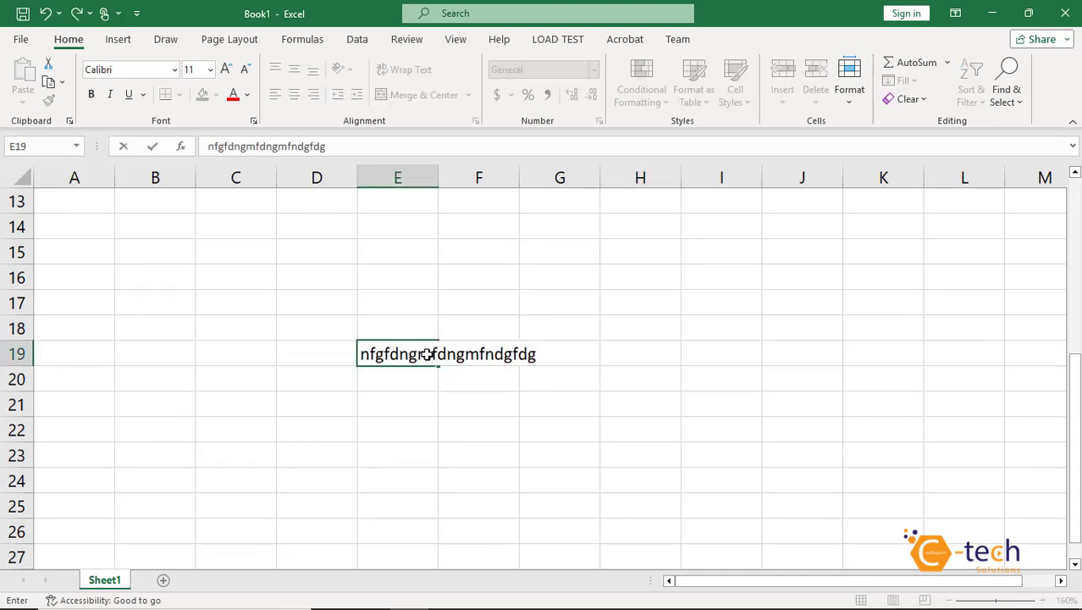
{"action": "key", "text": "Return"}
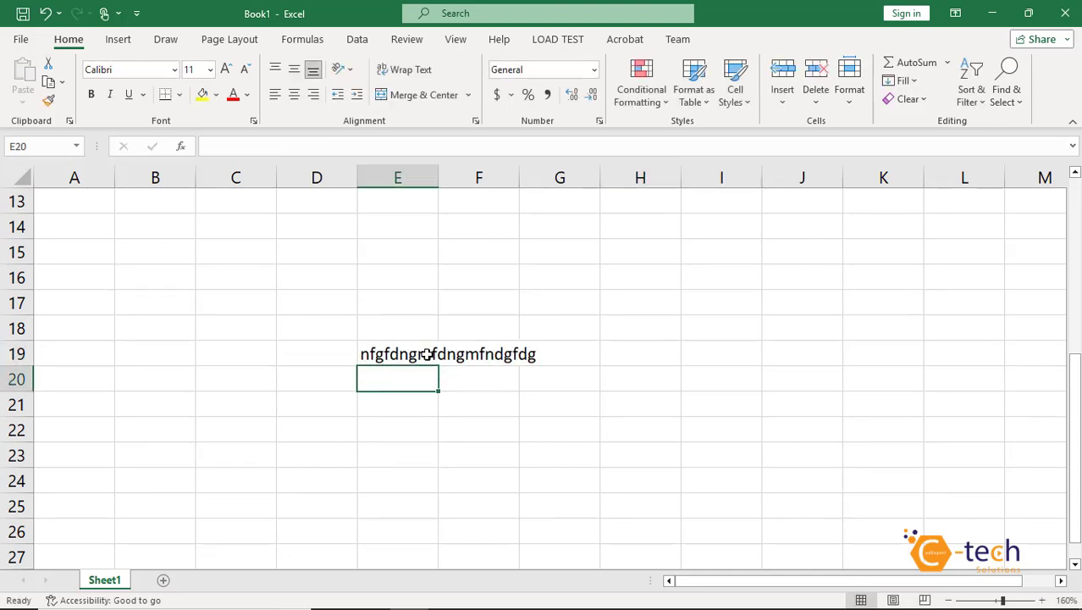
Apply Wrap Text to the long text in cell E19, and undo the wrapping.
{"action": "left_click", "coordinate": [403, 354]}
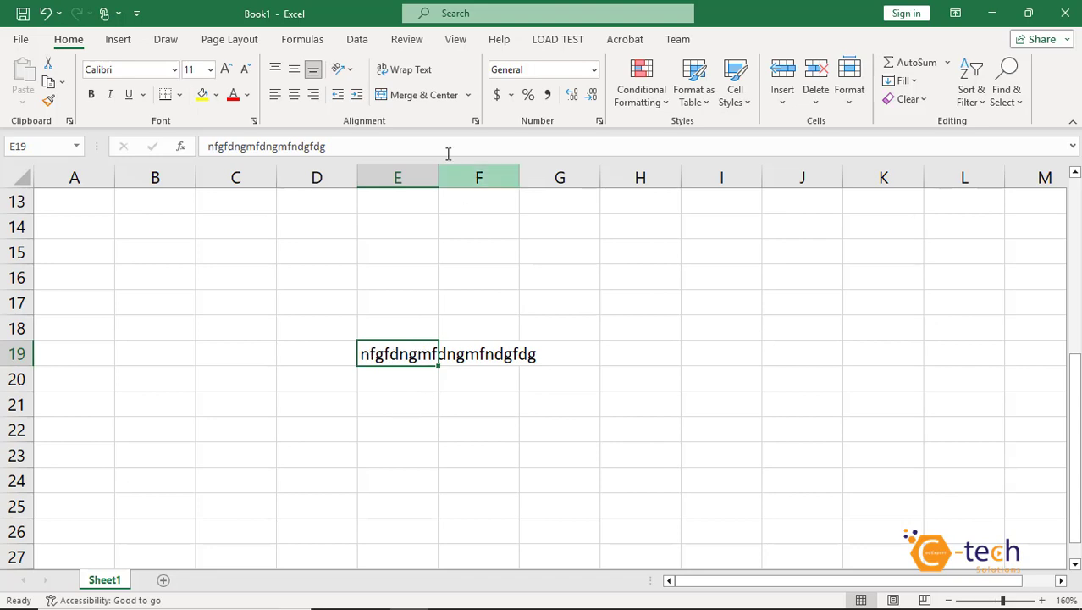
{"action": "left_click", "coordinate": [407, 73]}
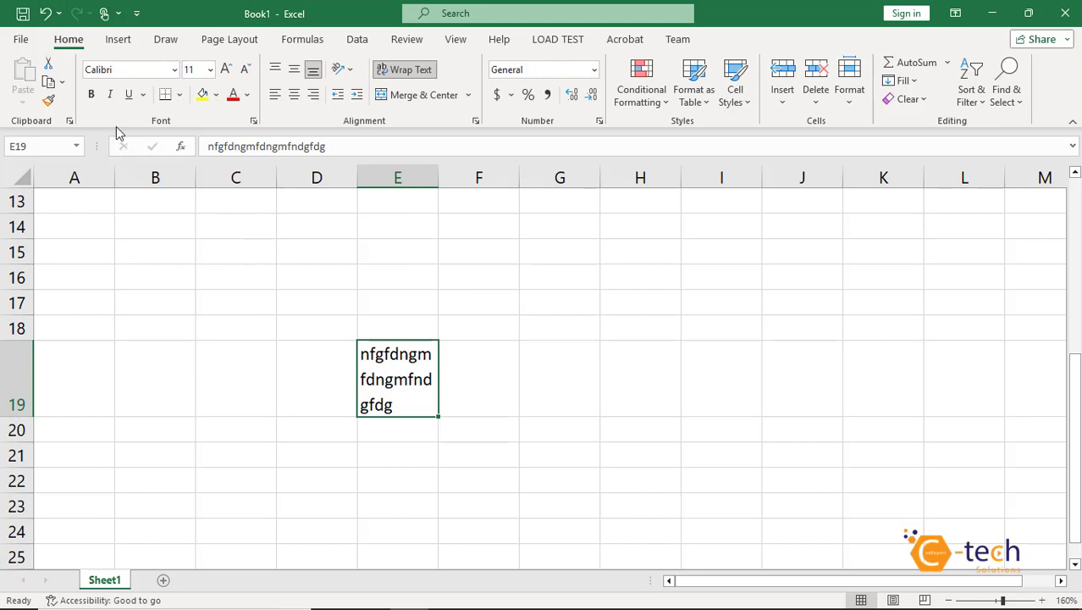
{"action": "left_click", "coordinate": [46, 12]}
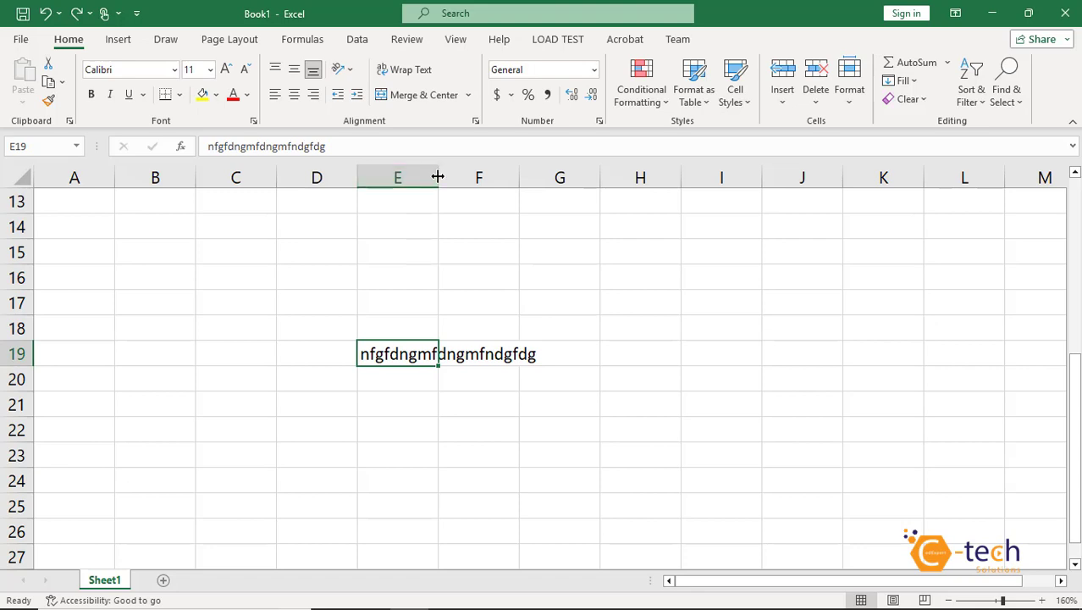
Widen column E manually past the long text in E19, and AutoFit the column to its contents.
{"action": "left_click_drag", "start_coordinate": [437, 176], "coordinate": [595, 201]}
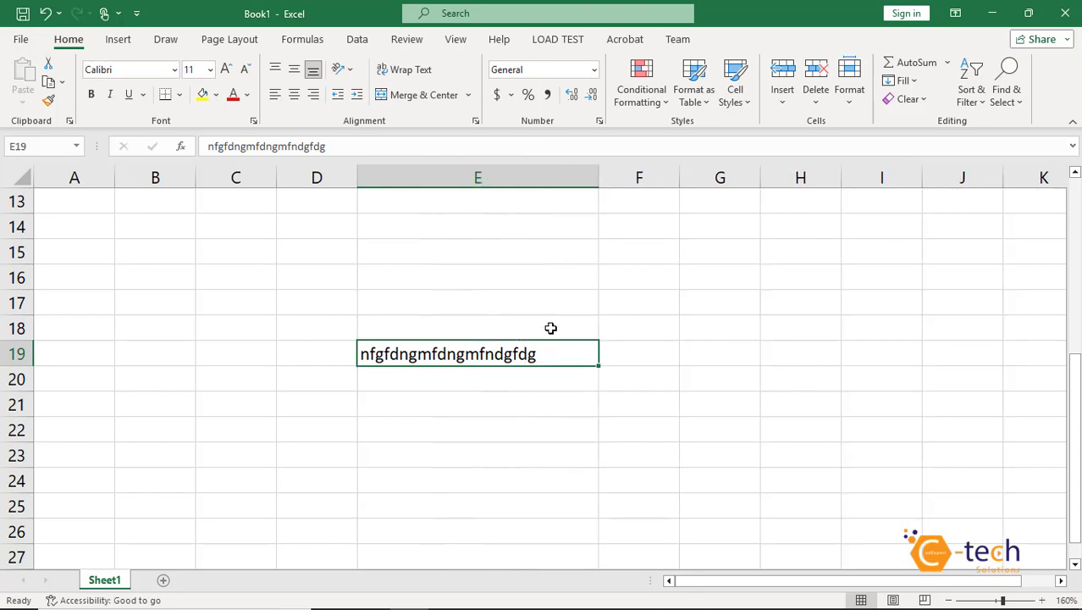
{"action": "double_click", "coordinate": [601, 177]}
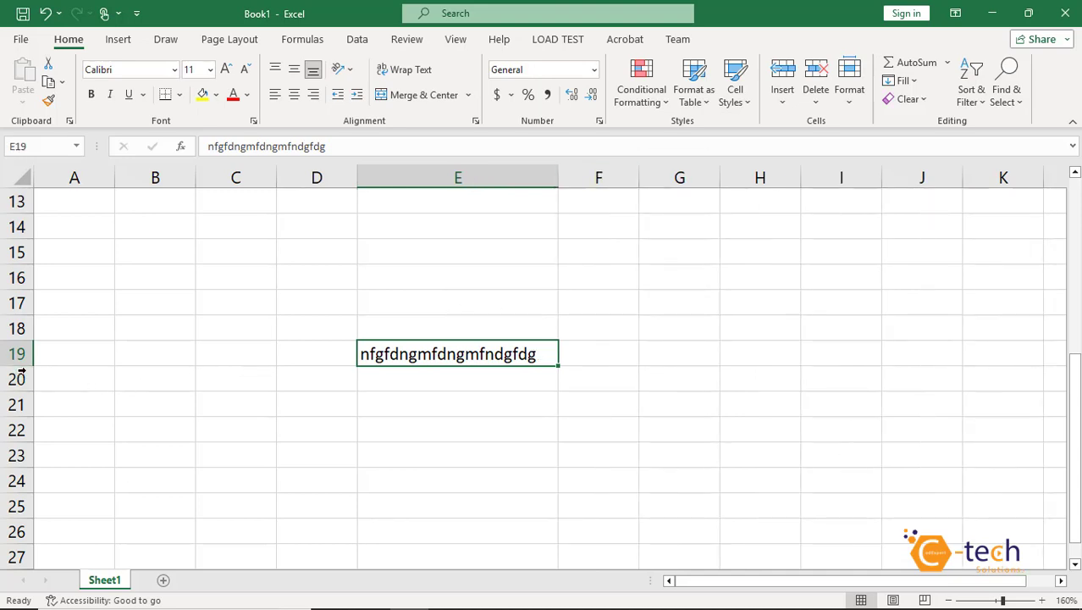
Narrow column E and wrap the long text in E19, with row 19's height AutoFit to the wrapped lines.
{"action": "mouse_move", "coordinate": [27, 367]}
{"action": "left_mouse_down"}
{"action": "mouse_move", "coordinate": [27, 423]}
{"action": "mouse_move", "coordinate": [33, 364]}
{"action": "left_mouse_up"}
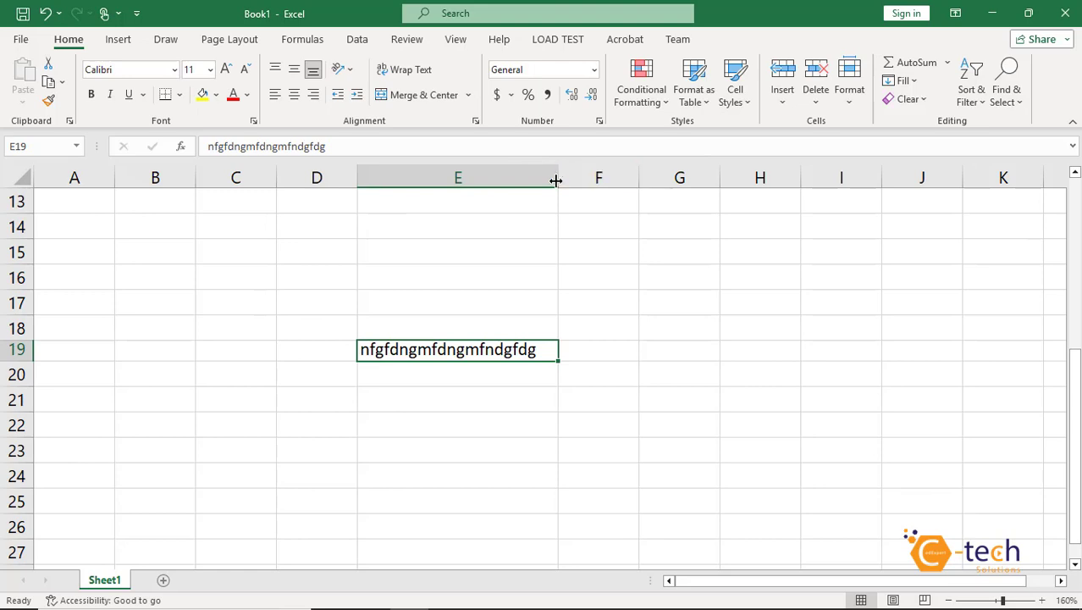
{"action": "left_click_drag", "start_coordinate": [559, 175], "coordinate": [461, 178]}
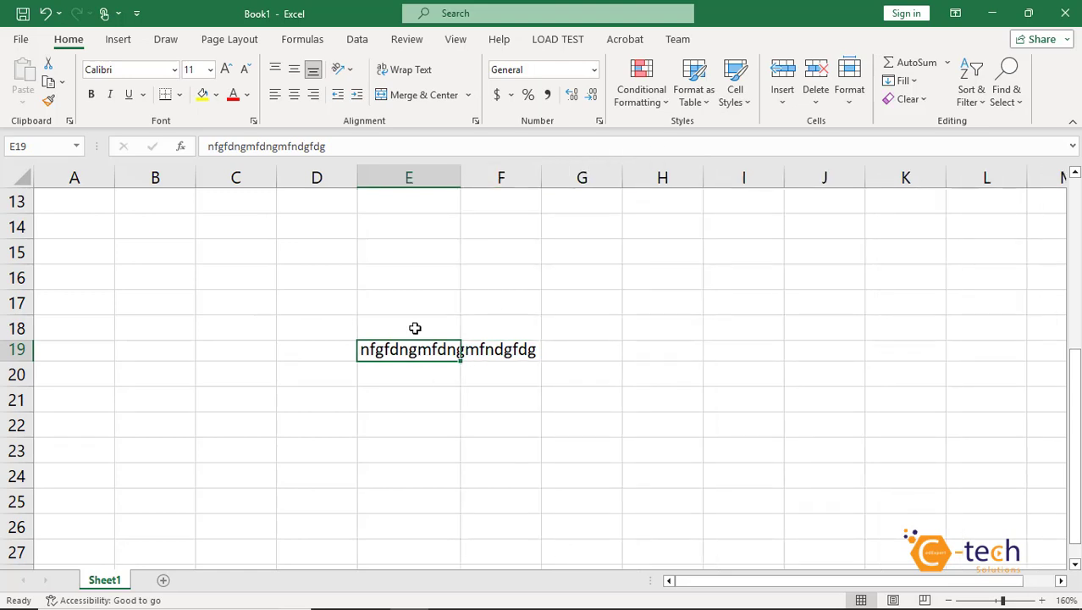
{"action": "left_click", "coordinate": [399, 75]}
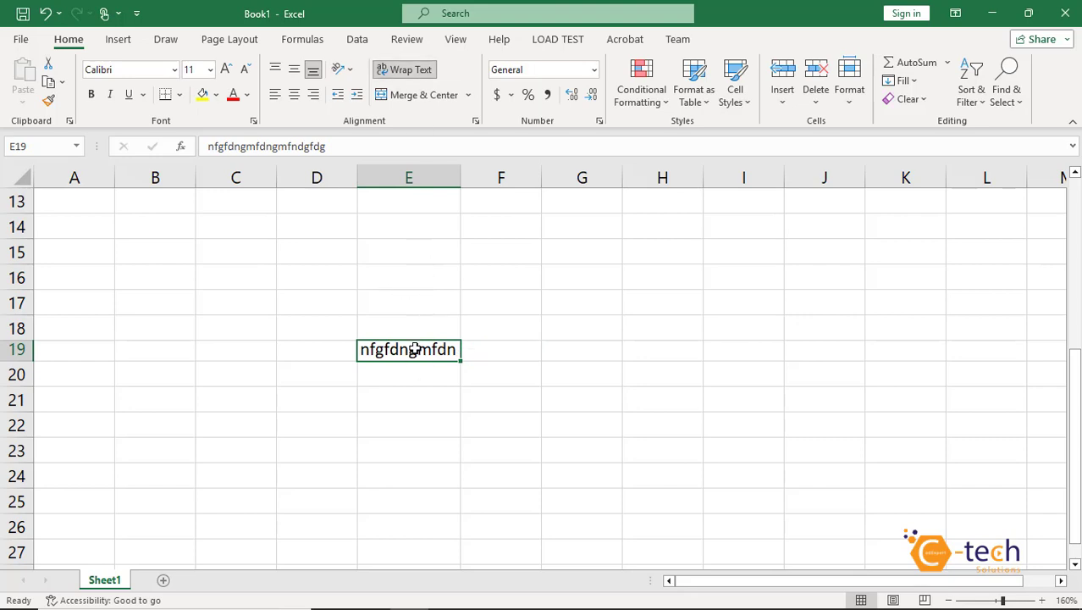
{"action": "double_click", "coordinate": [26, 359]}
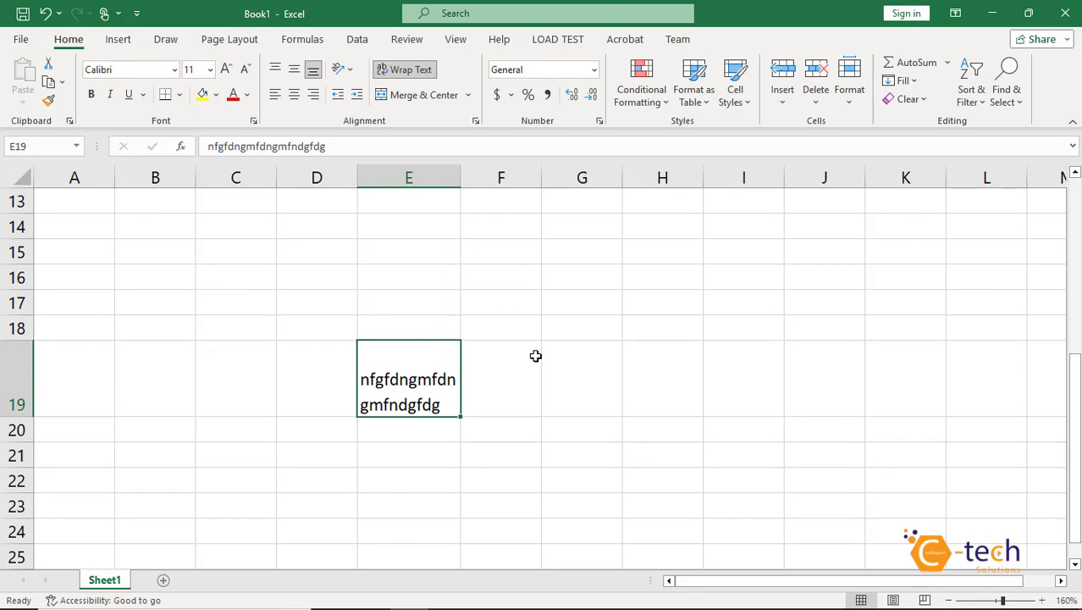
Format the table headers in C3:E3 as centred, bold text with a yellow fill.
{"action": "scroll", "coordinate": [535, 356], "scroll_direction": "up", "scroll_amount": 4}
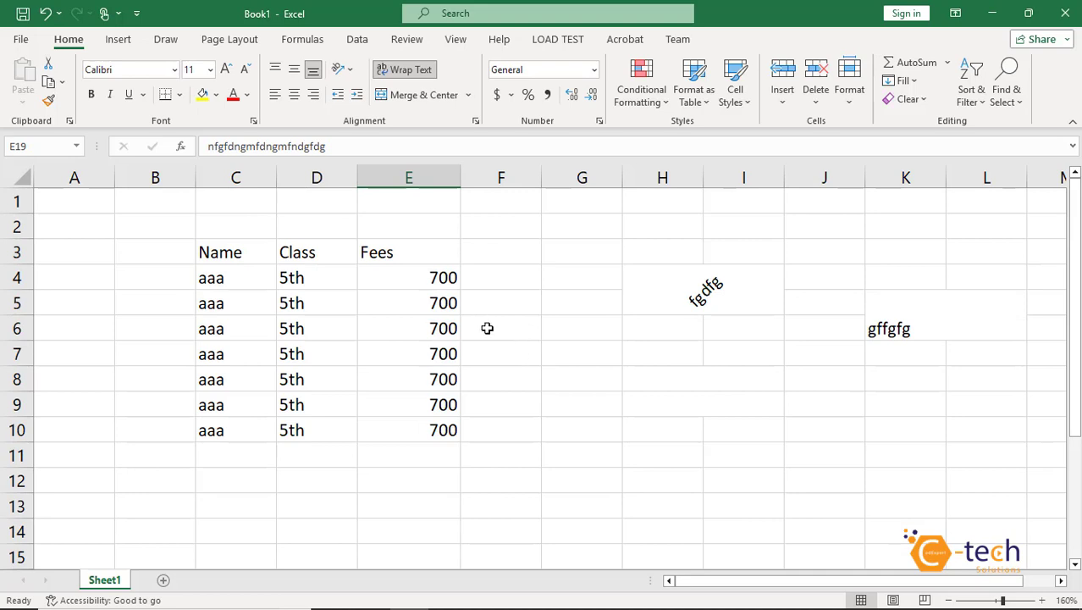
{"action": "left_click_drag", "start_coordinate": [234, 253], "coordinate": [403, 254]}
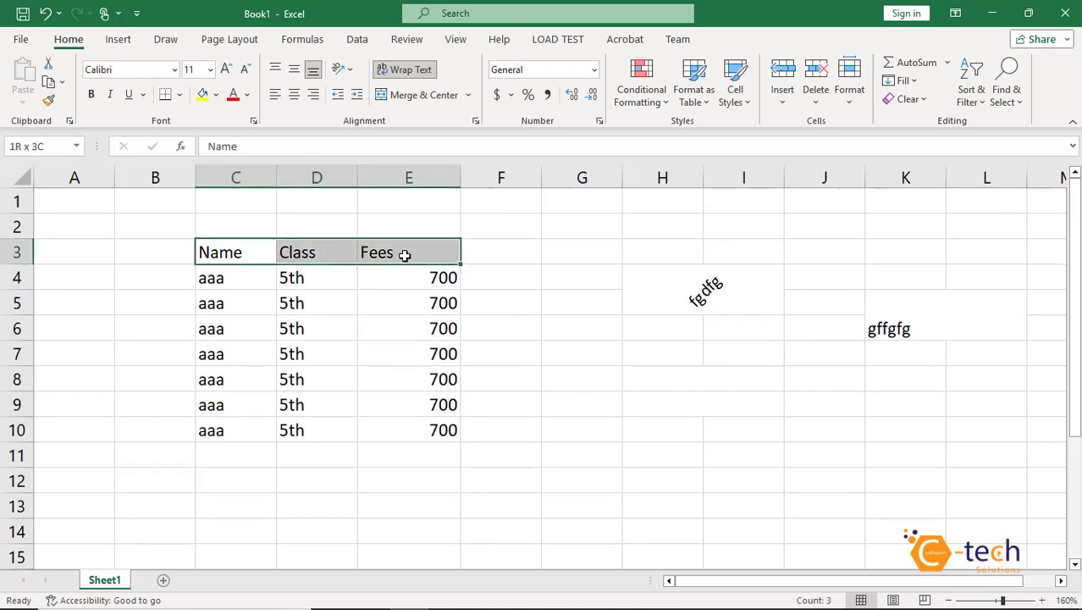
{"action": "left_click", "coordinate": [294, 95]}
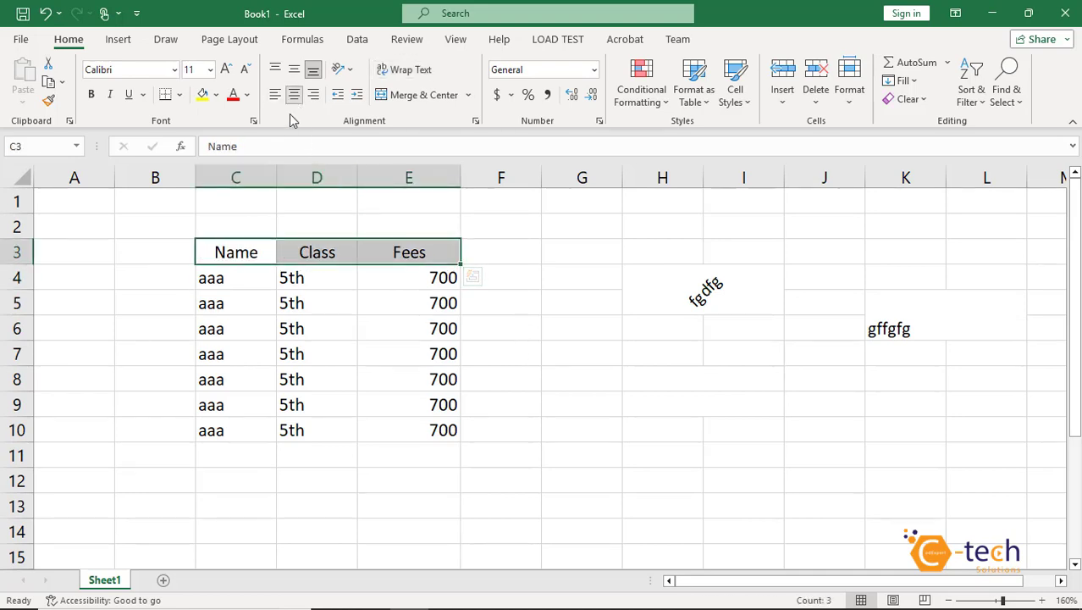
{"action": "left_click", "coordinate": [90, 94]}
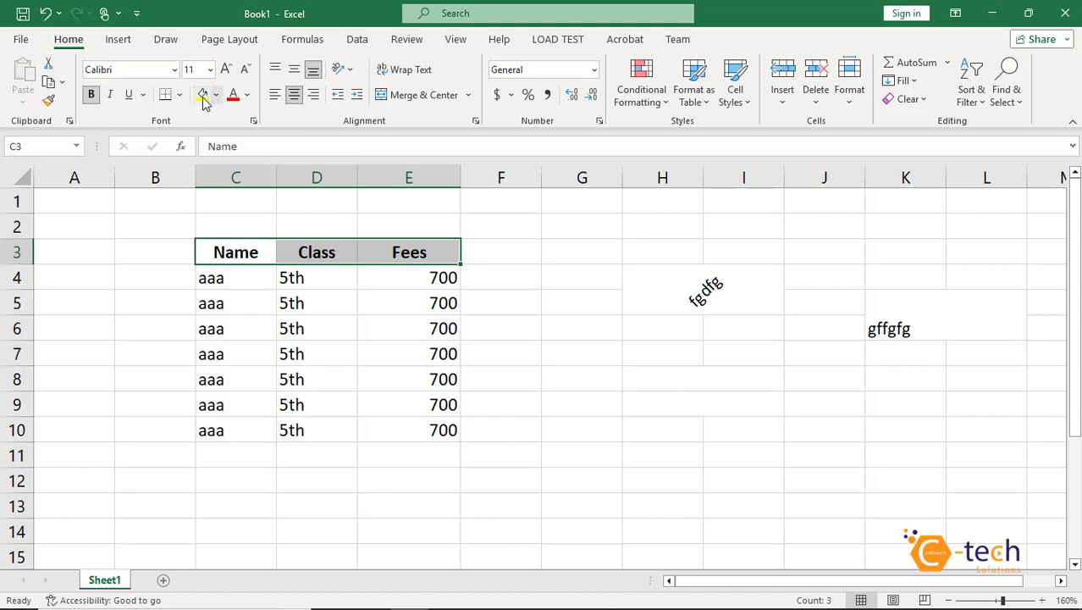
{"action": "left_click", "coordinate": [203, 94]}
{"action": "left_click", "coordinate": [398, 303]}
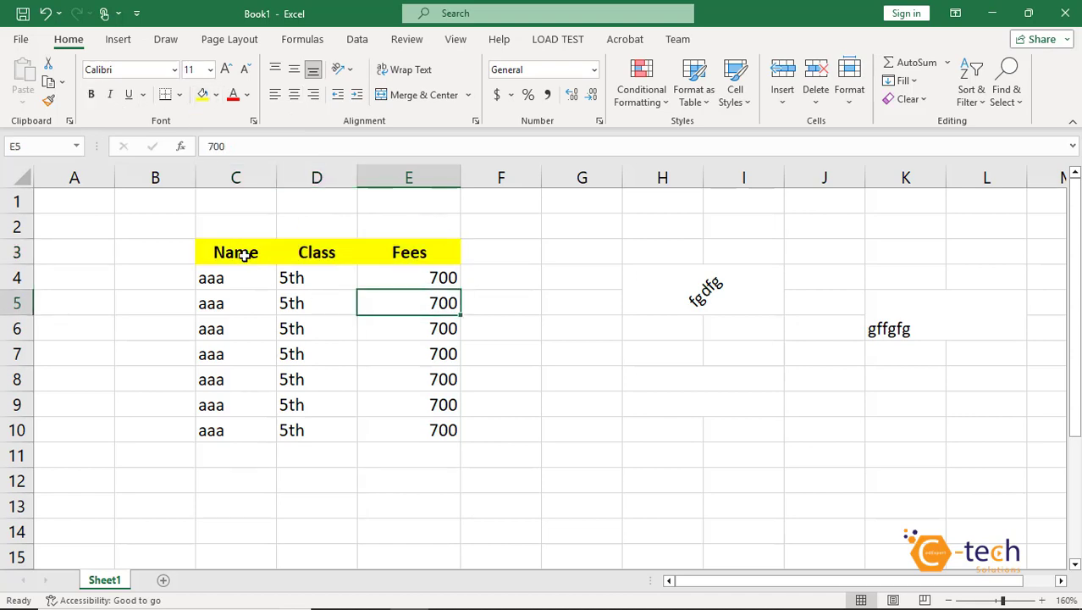
Apply All Borders to the whole table in C3:E10.
{"action": "left_click_drag", "start_coordinate": [241, 251], "coordinate": [441, 430]}
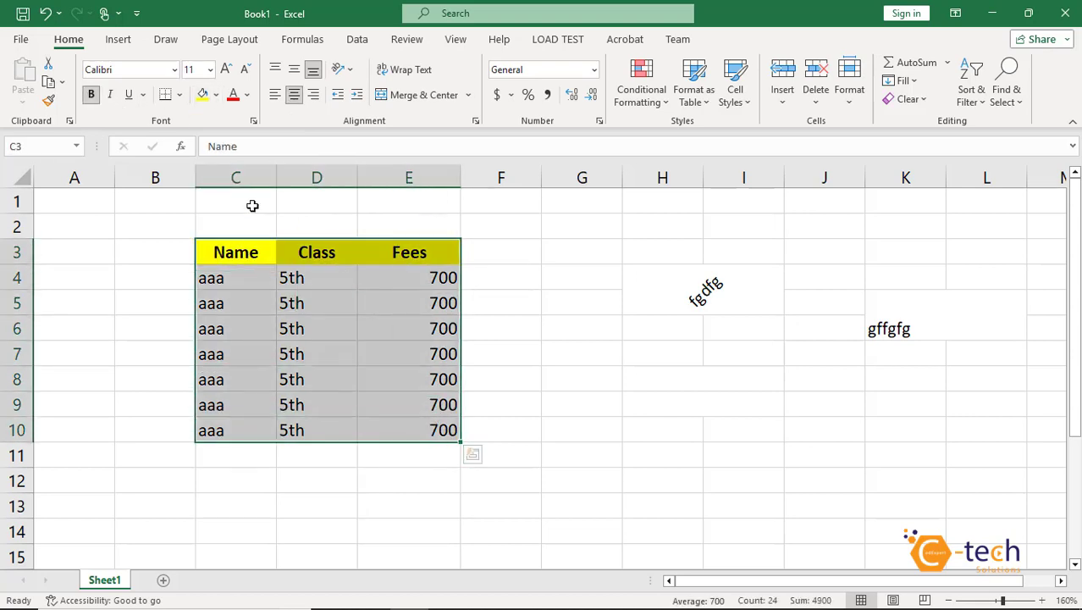
{"action": "left_click", "coordinate": [178, 94]}
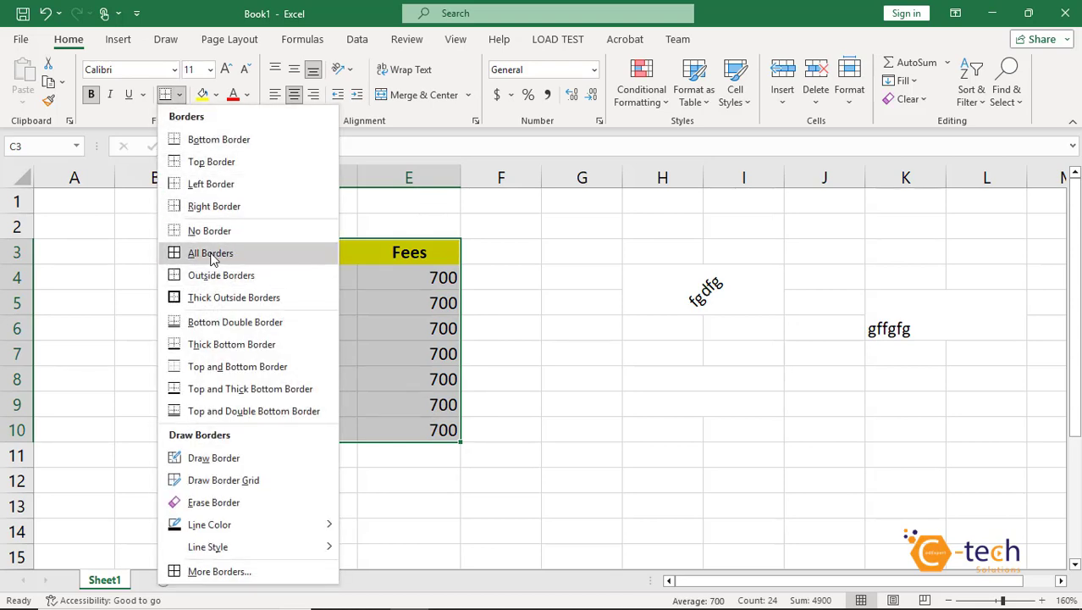
{"action": "left_click", "coordinate": [208, 253]}
{"action": "left_click", "coordinate": [401, 319]}
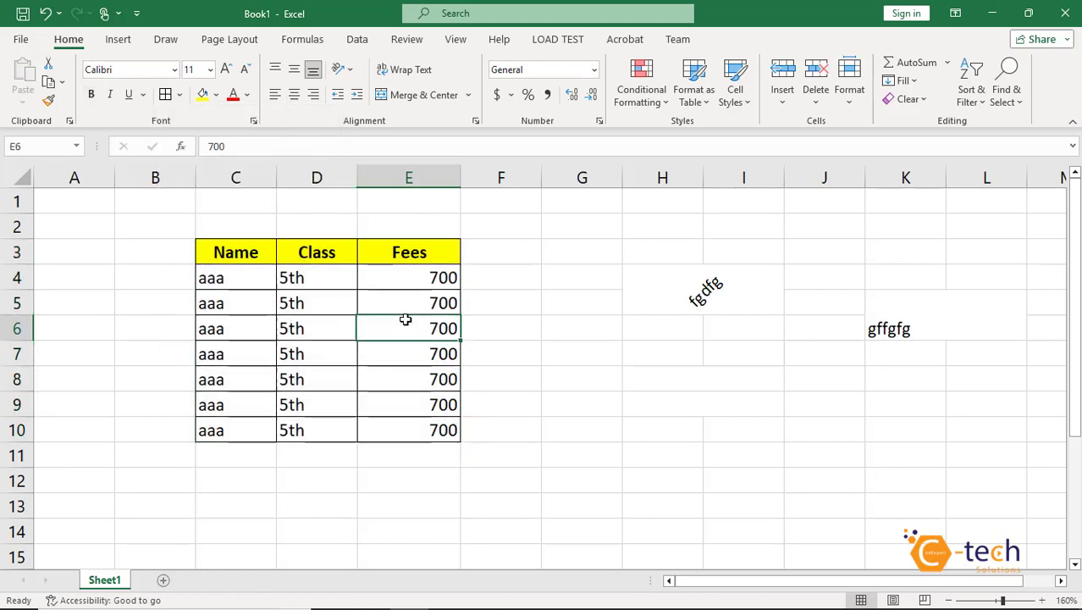
Choose PKR as the Accounting format symbol for the Fees values in E4:E10.
{"action": "left_click", "coordinate": [438, 275]}
{"action": "left_click_drag", "start_coordinate": [438, 275], "coordinate": [435, 428]}
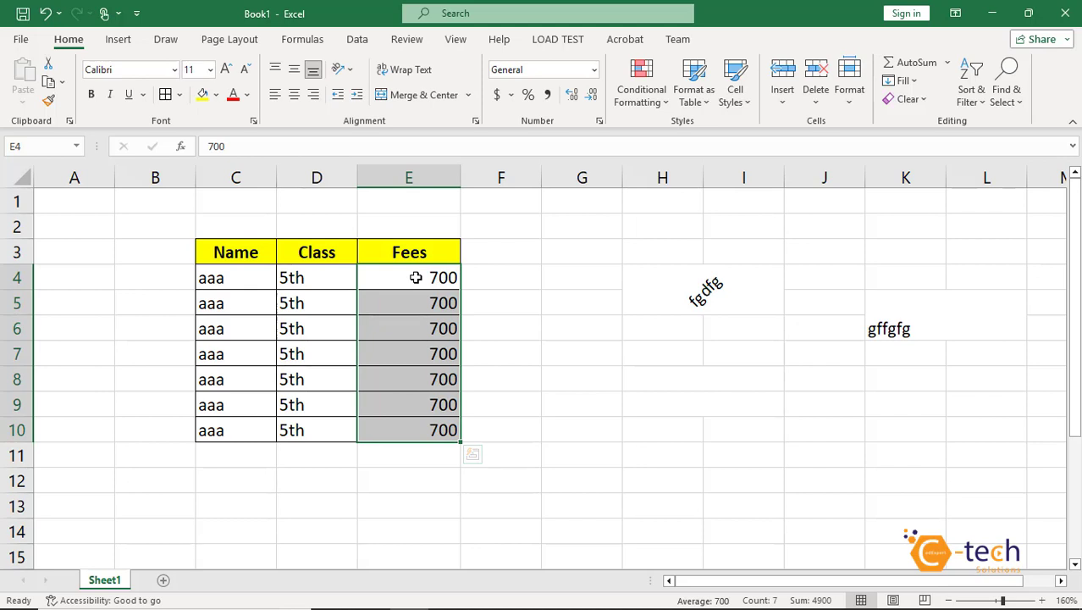
{"action": "left_click_drag", "start_coordinate": [416, 275], "coordinate": [419, 428]}
{"action": "left_click", "coordinate": [512, 95]}
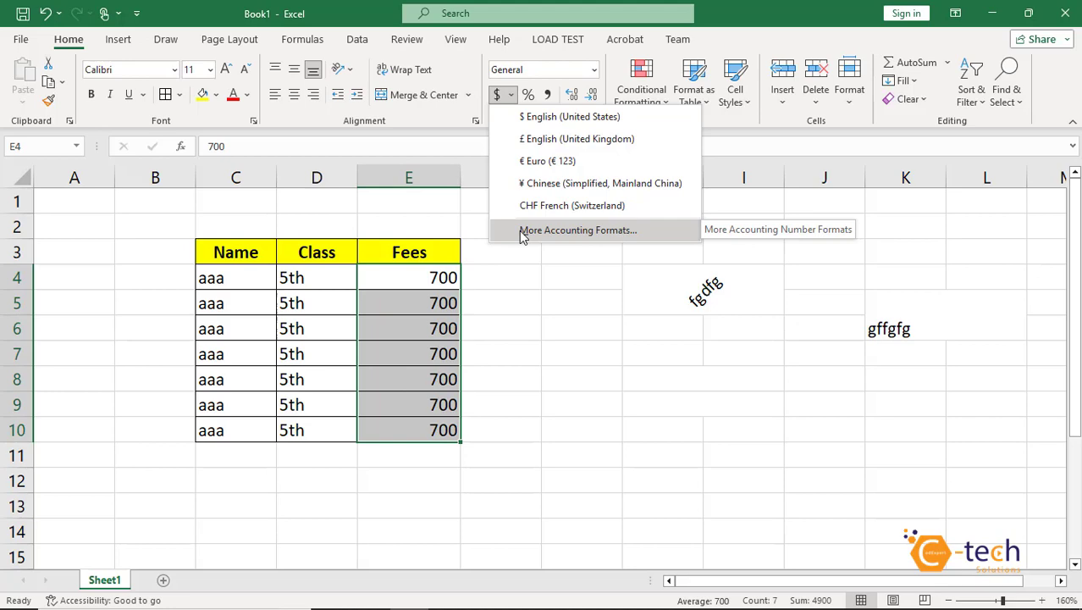
{"action": "left_click", "coordinate": [580, 231]}
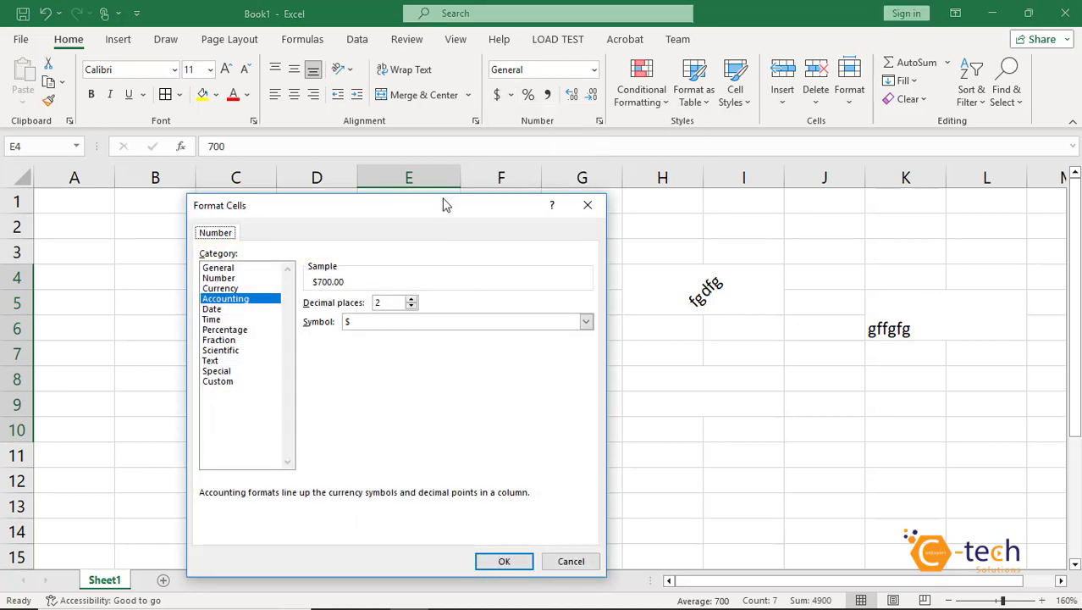
{"action": "left_click_drag", "start_coordinate": [447, 205], "coordinate": [816, 164]}
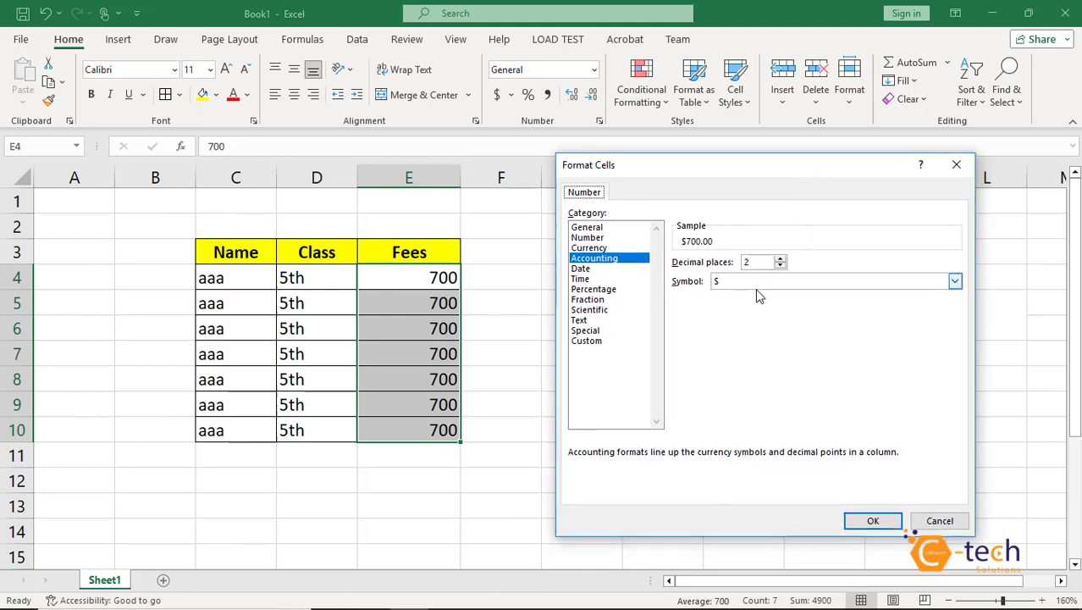
{"action": "left_click", "coordinate": [757, 285]}
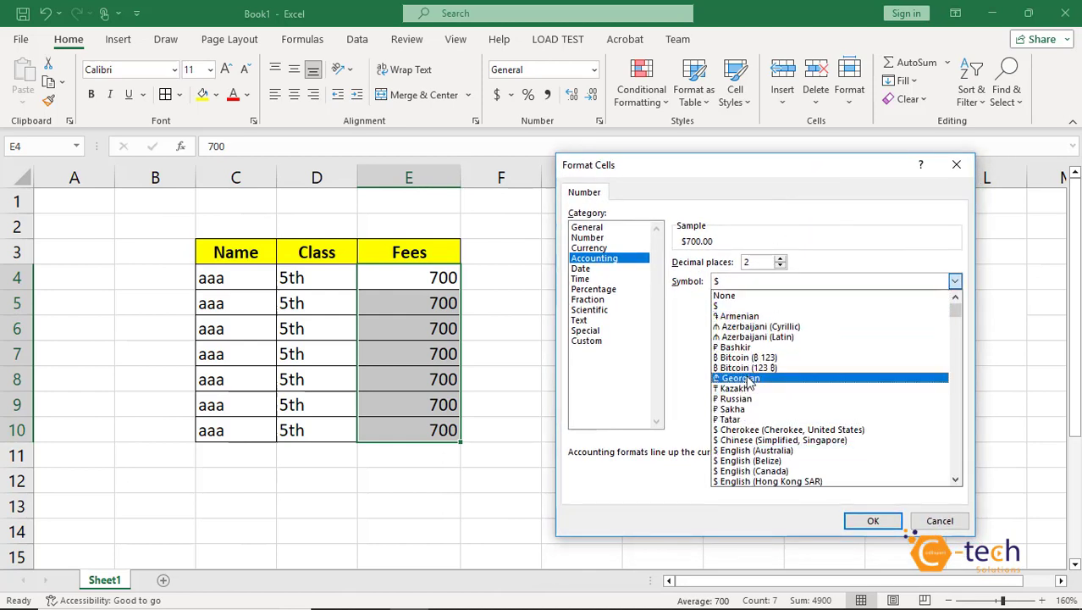
{"action": "left_click", "coordinate": [749, 284]}
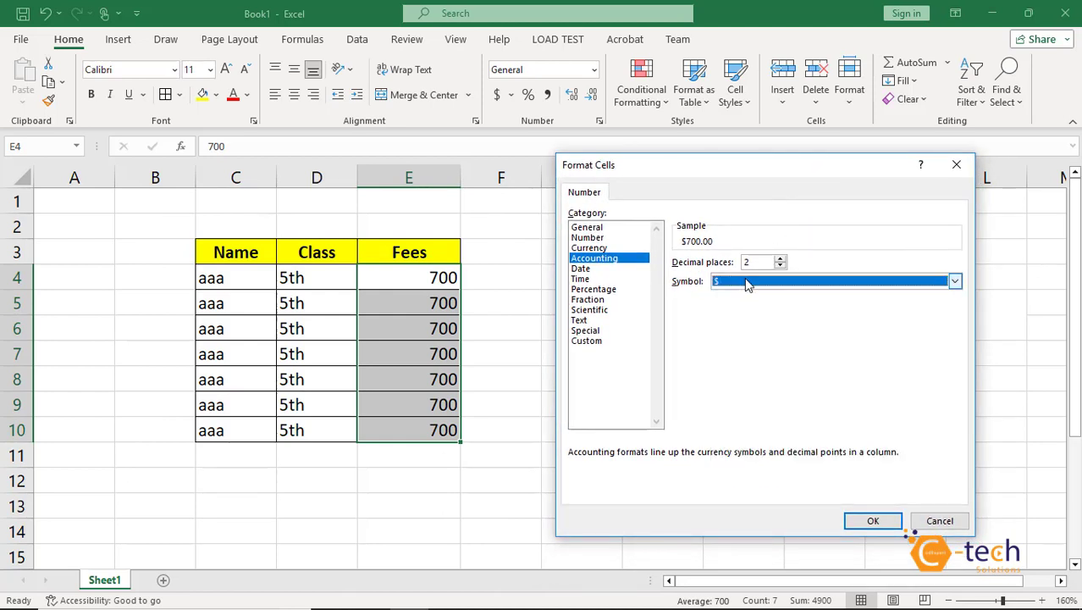
{"action": "key", "text": "p"}
{"action": "key", "text": "p"}
{"action": "key", "text": "p"}
{"action": "key", "text": "p"}
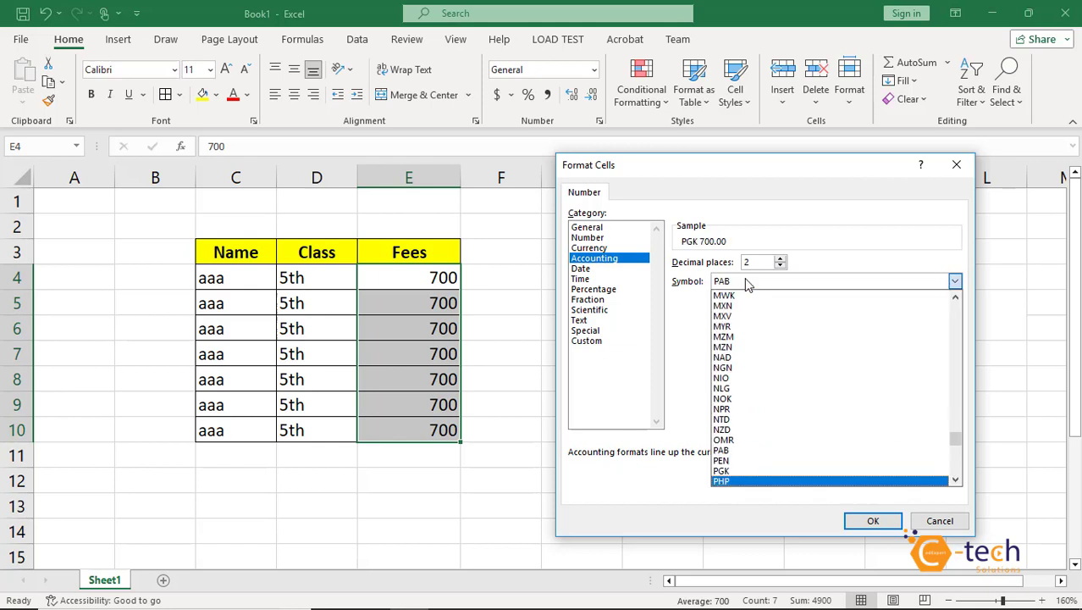
{"action": "key", "text": "p"}
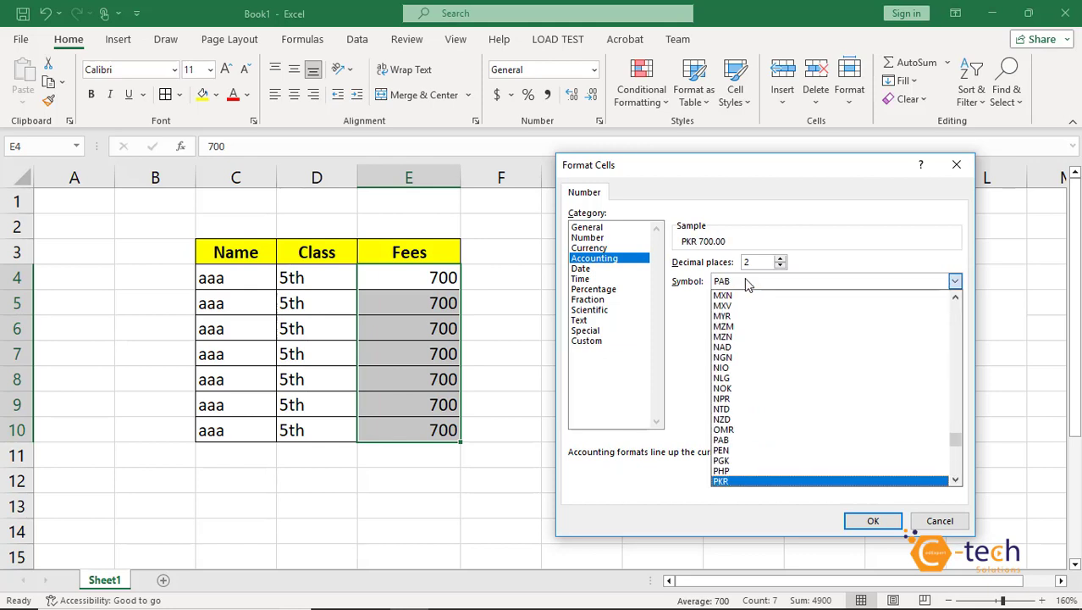
{"action": "left_click", "coordinate": [728, 480]}
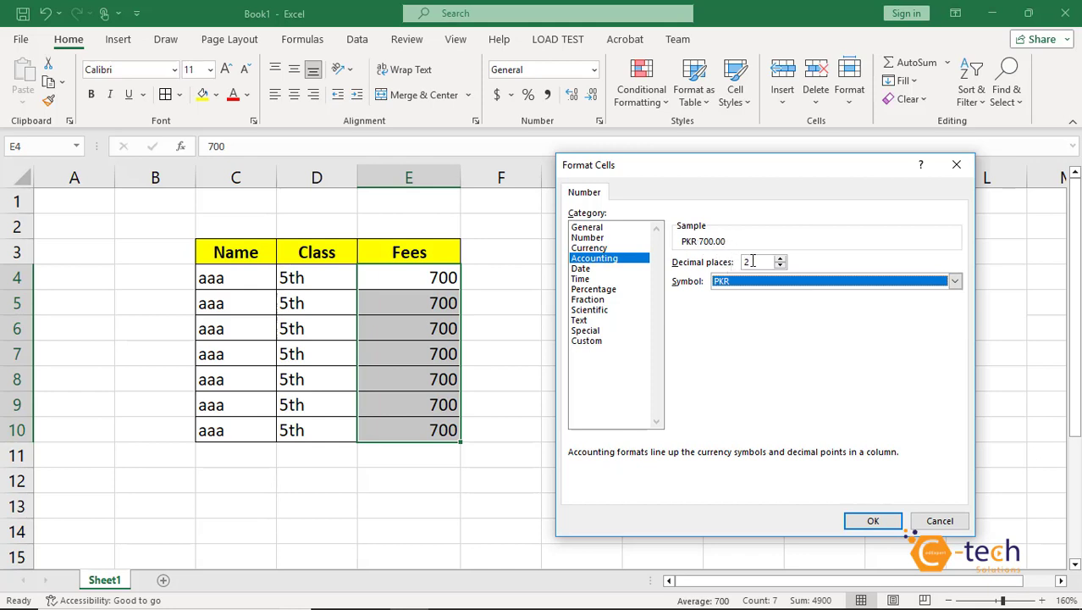
Try 4 decimal places for the PKR accounting format, return to 2, and apply the format to the fees.
{"action": "left_click", "coordinate": [752, 262]}
{"action": "left_click", "coordinate": [779, 260]}
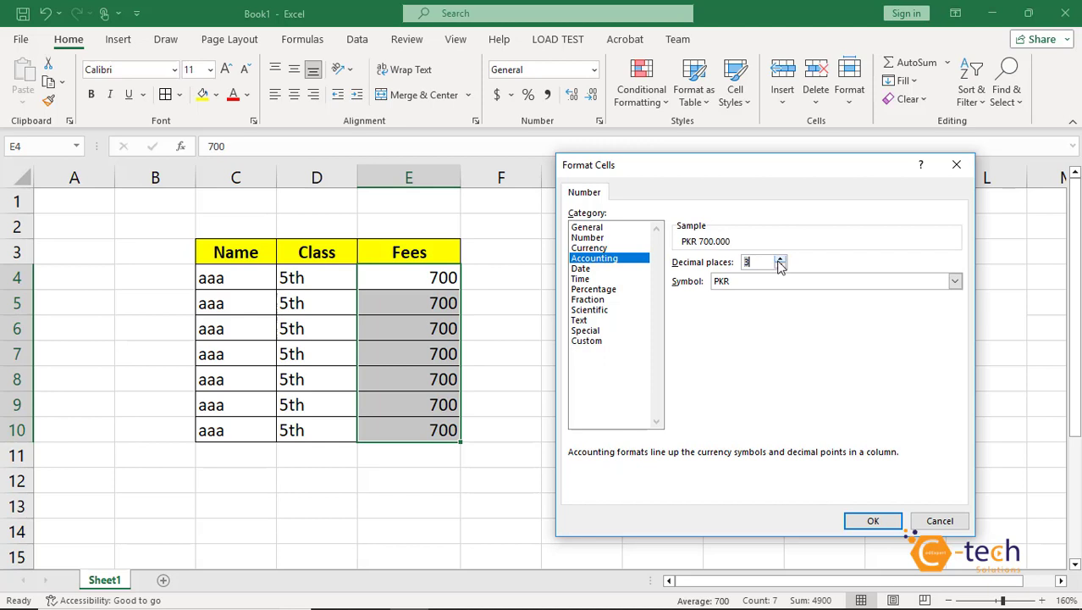
{"action": "left_click", "coordinate": [779, 259]}
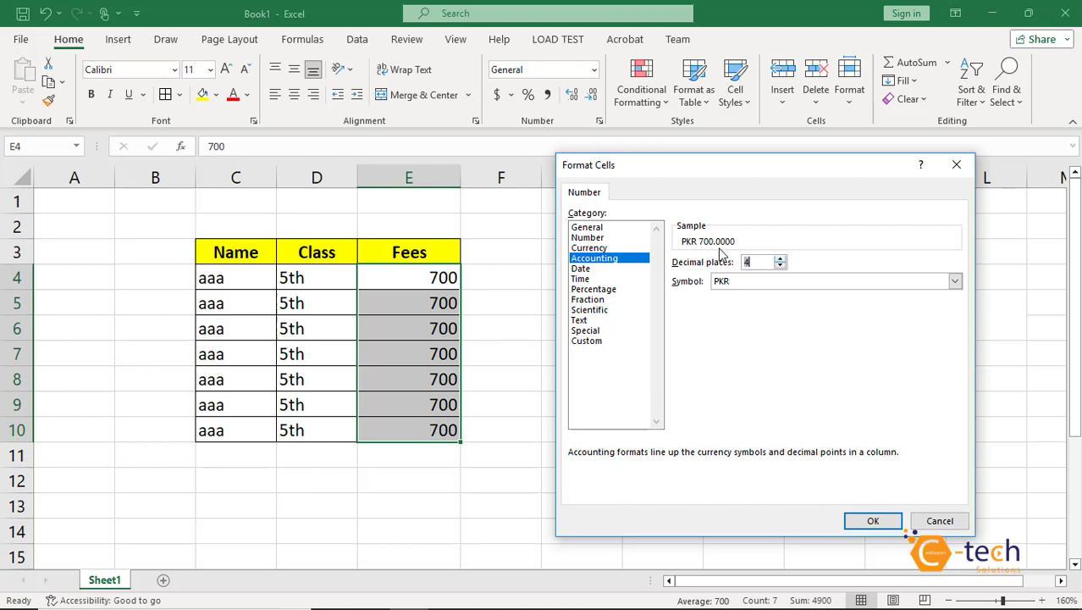
{"action": "left_click", "coordinate": [780, 265]}
{"action": "left_click", "coordinate": [779, 258]}
{"action": "left_click", "coordinate": [779, 258]}
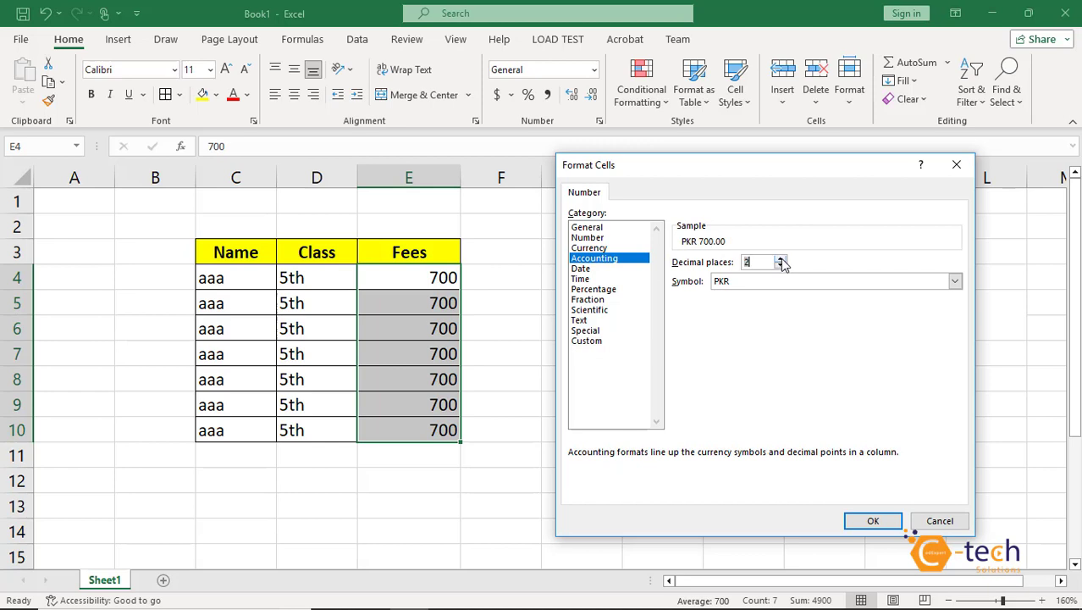
{"action": "left_click", "coordinate": [868, 520]}
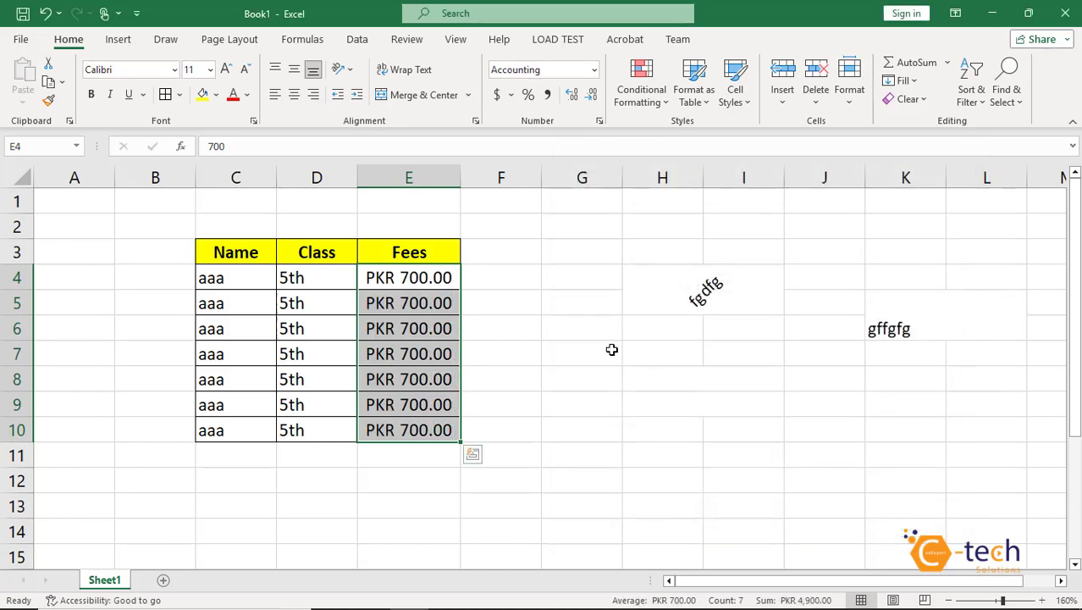
Try the $ English (United States) and ¥ Chinese (Simplified, Mainland China) accounting formats on the fees in E4:E10.
{"action": "left_click", "coordinate": [412, 270]}
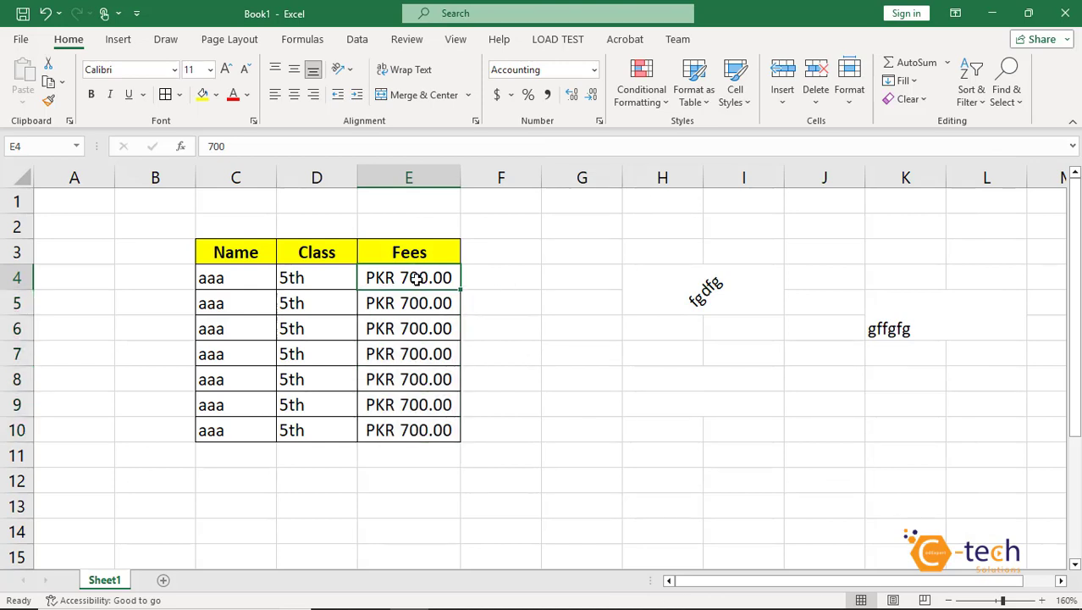
{"action": "left_click_drag", "start_coordinate": [416, 277], "coordinate": [413, 429]}
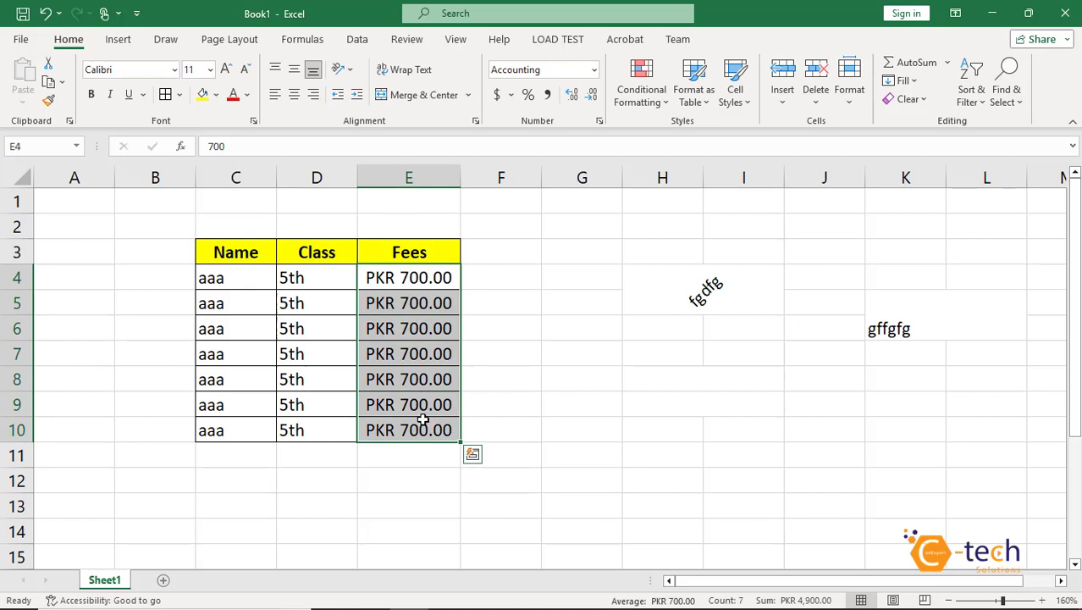
{"action": "left_click", "coordinate": [511, 99]}
{"action": "left_click", "coordinate": [560, 116]}
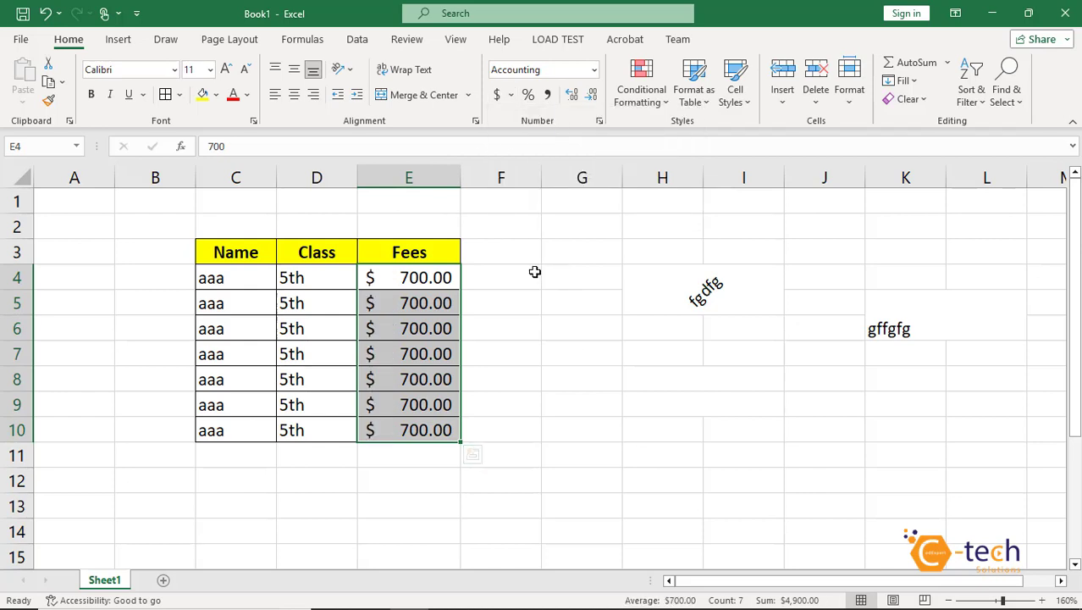
{"action": "left_click", "coordinate": [510, 96]}
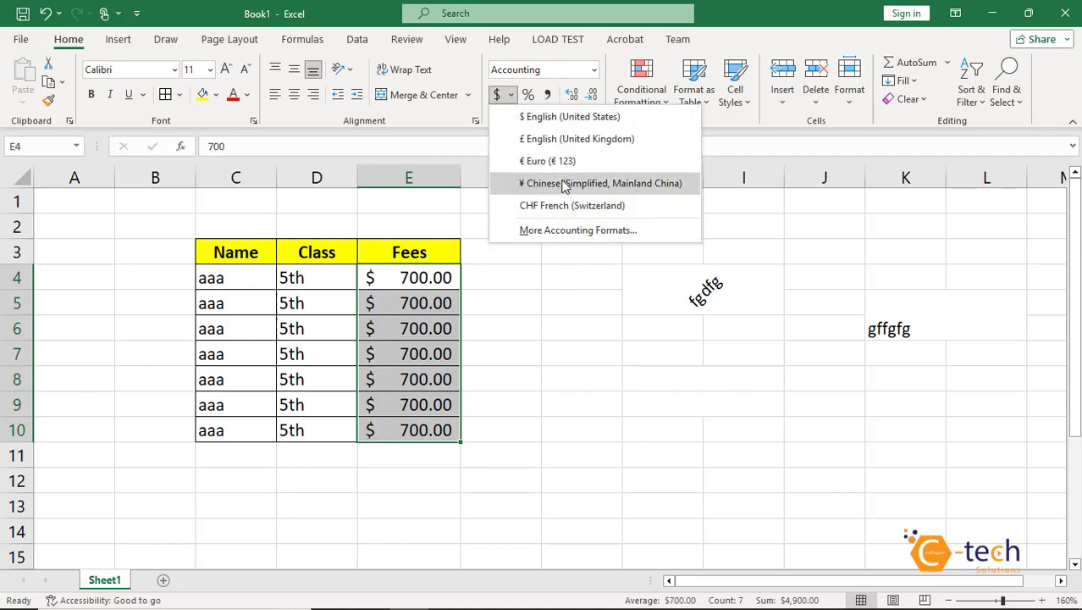
{"action": "left_click", "coordinate": [564, 184]}
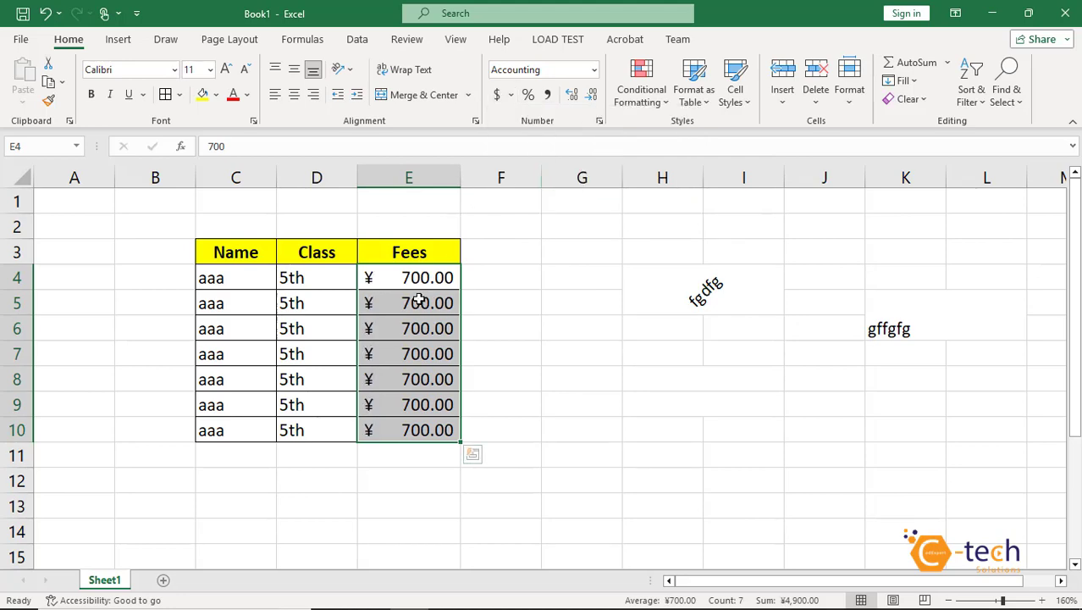
Format the fees in E4:E10 as Accounting with the CHF German (Switzerland) symbol and 2 decimal places.
{"action": "left_click", "coordinate": [511, 95]}
{"action": "left_click", "coordinate": [530, 234]}
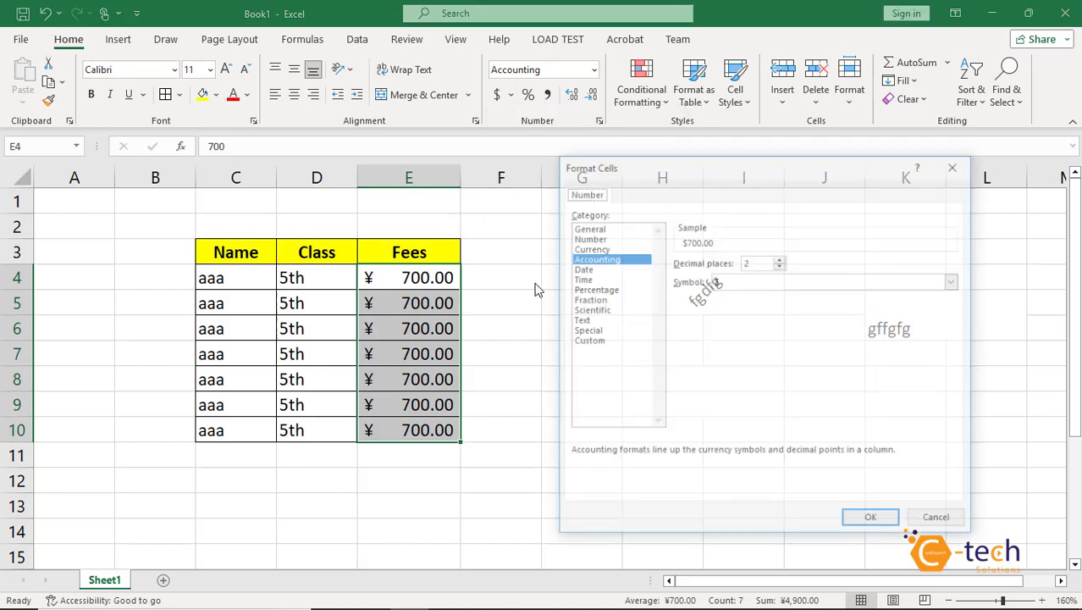
{"action": "left_click", "coordinate": [882, 284]}
{"action": "scroll", "coordinate": [762, 423], "scroll_direction": "down", "scroll_amount": 3}
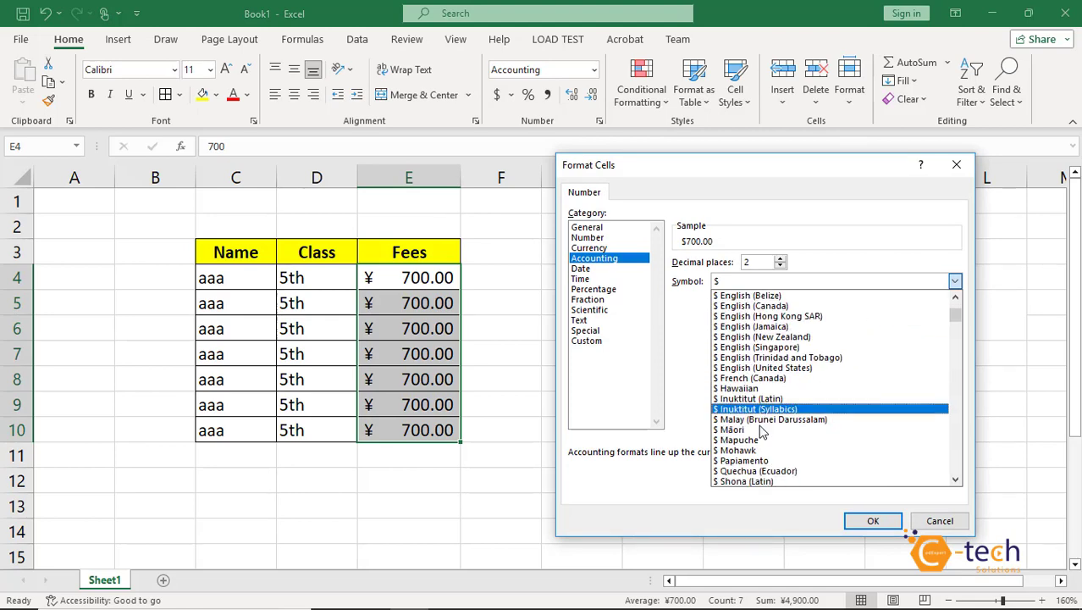
{"action": "scroll", "coordinate": [761, 432], "scroll_direction": "down", "scroll_amount": 3}
{"action": "left_click_drag", "start_coordinate": [955, 320], "coordinate": [937, 366]}
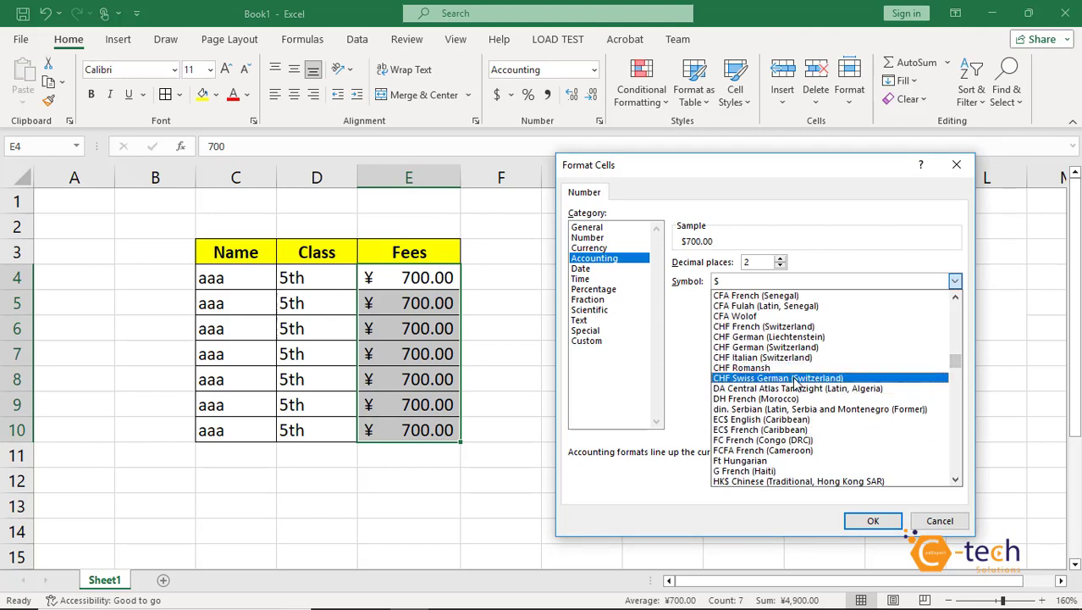
{"action": "left_click", "coordinate": [754, 348]}
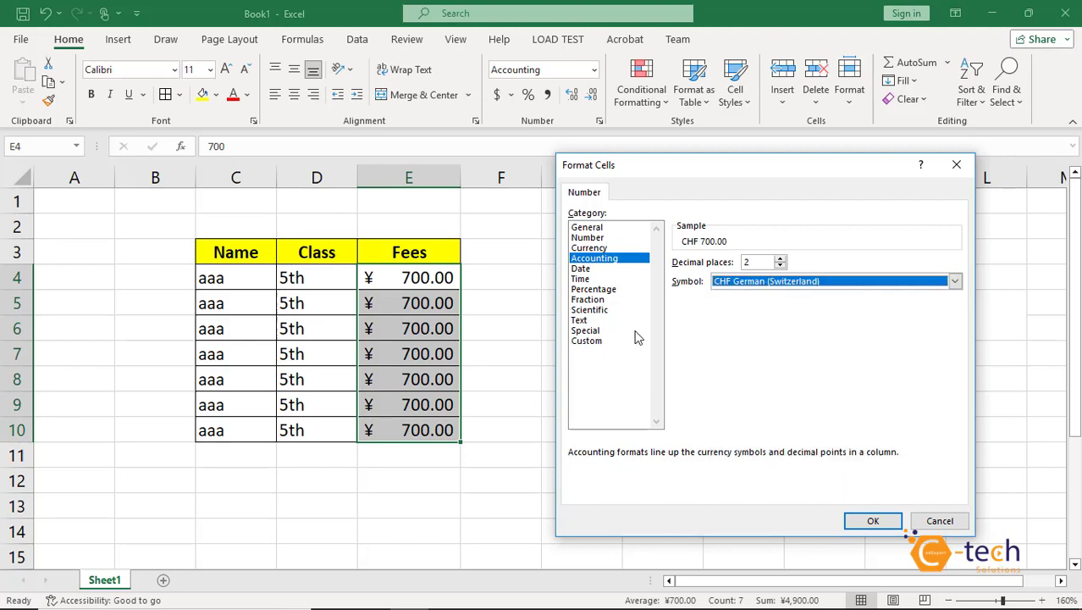
{"action": "left_click", "coordinate": [872, 520]}
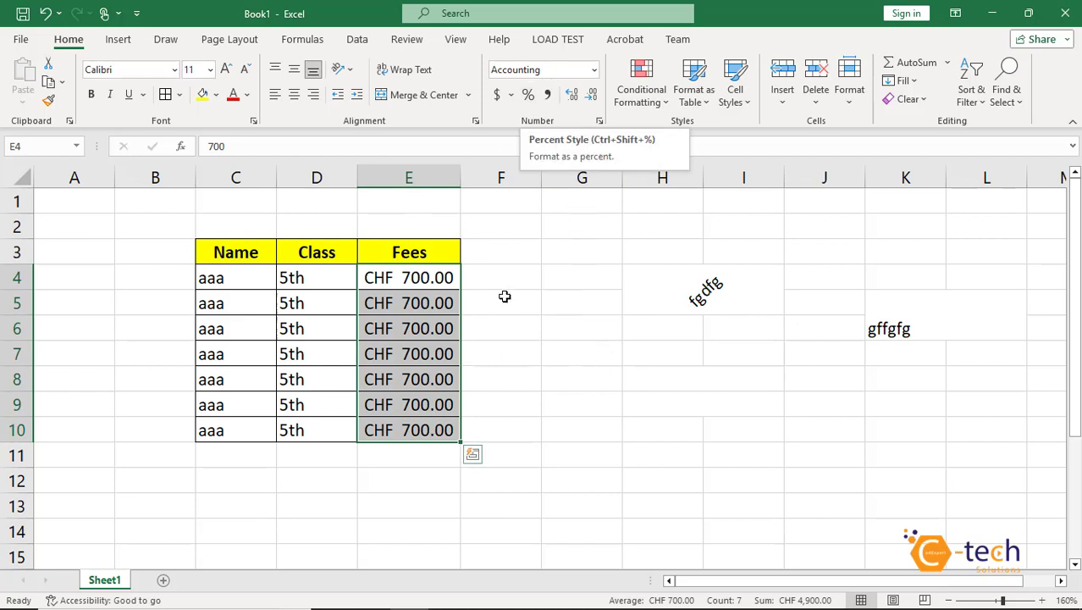
Apply the Percent style to G3:G10, and enter 5% in G3 and 60% in G4.
{"action": "left_click_drag", "start_coordinate": [572, 252], "coordinate": [588, 425]}
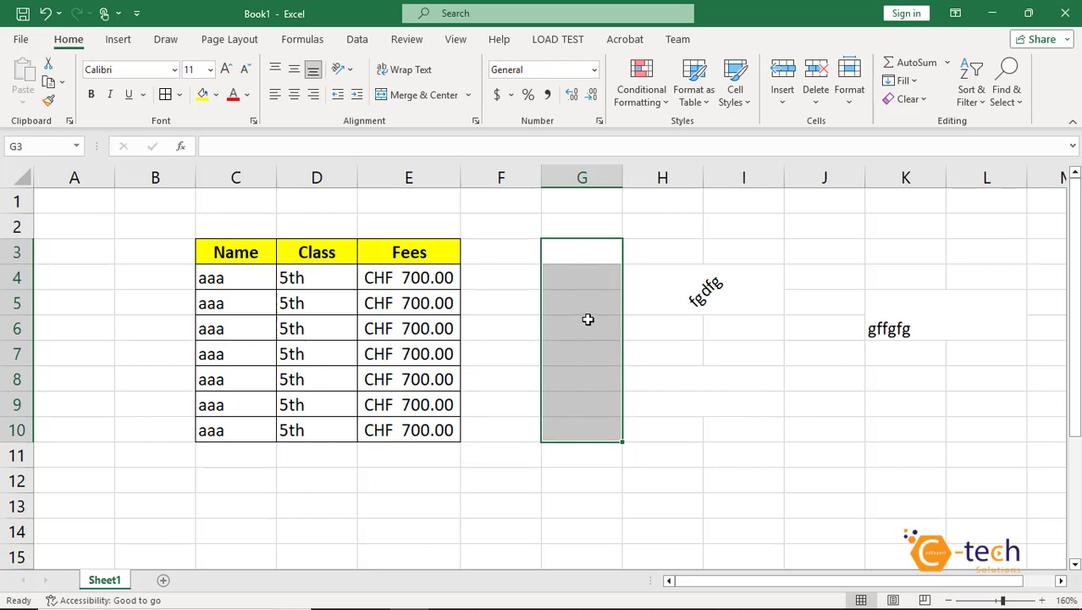
{"action": "left_click", "coordinate": [528, 97]}
{"action": "left_click", "coordinate": [590, 255]}
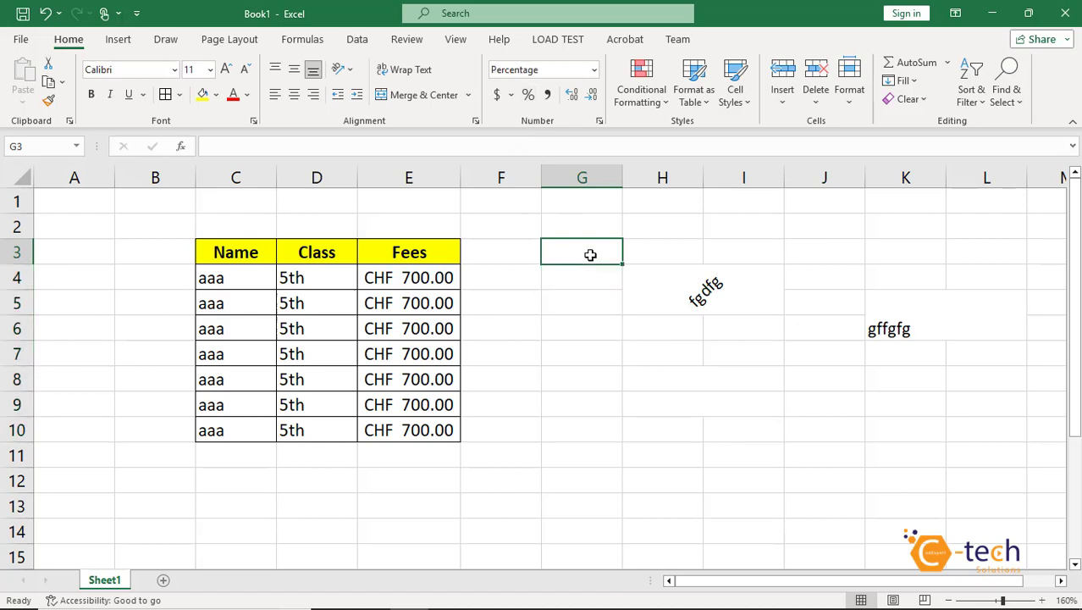
{"action": "type", "text": "5"}
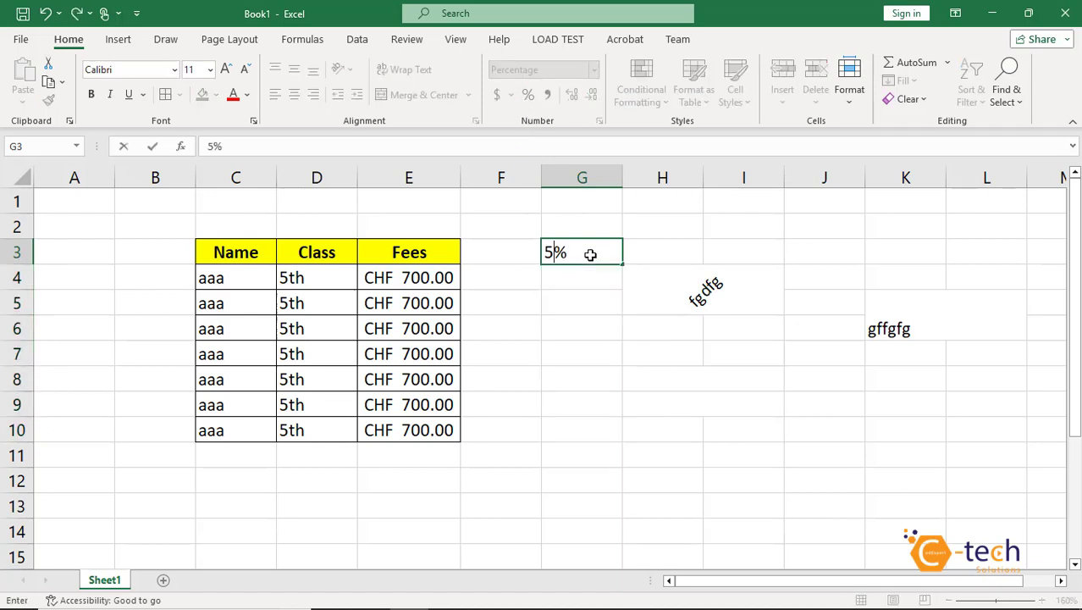
{"action": "key", "text": "Return"}
{"action": "type", "text": "60"}
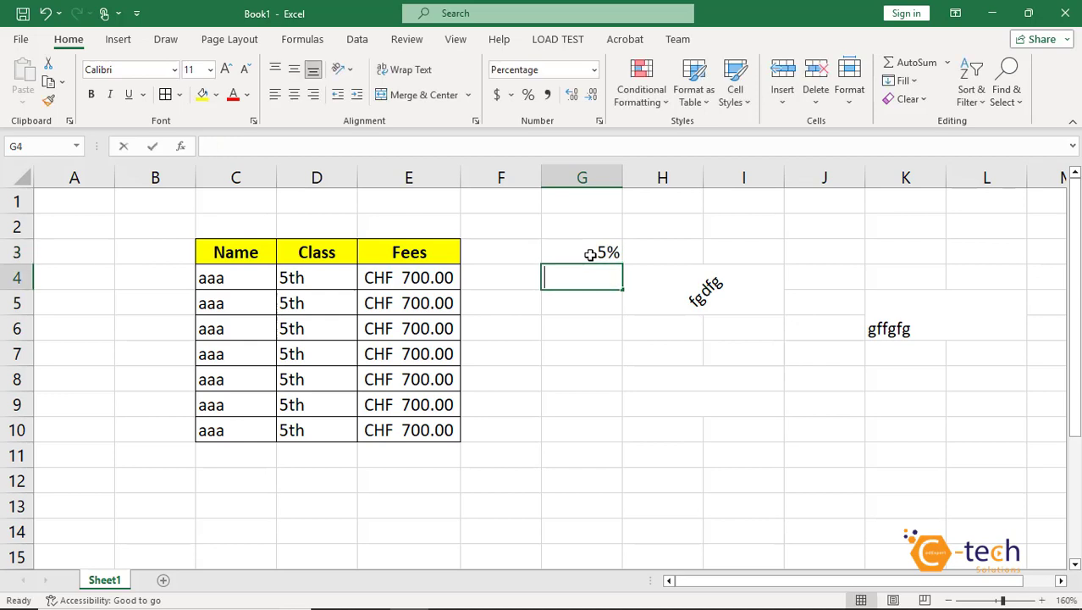
{"action": "key", "text": "Return"}
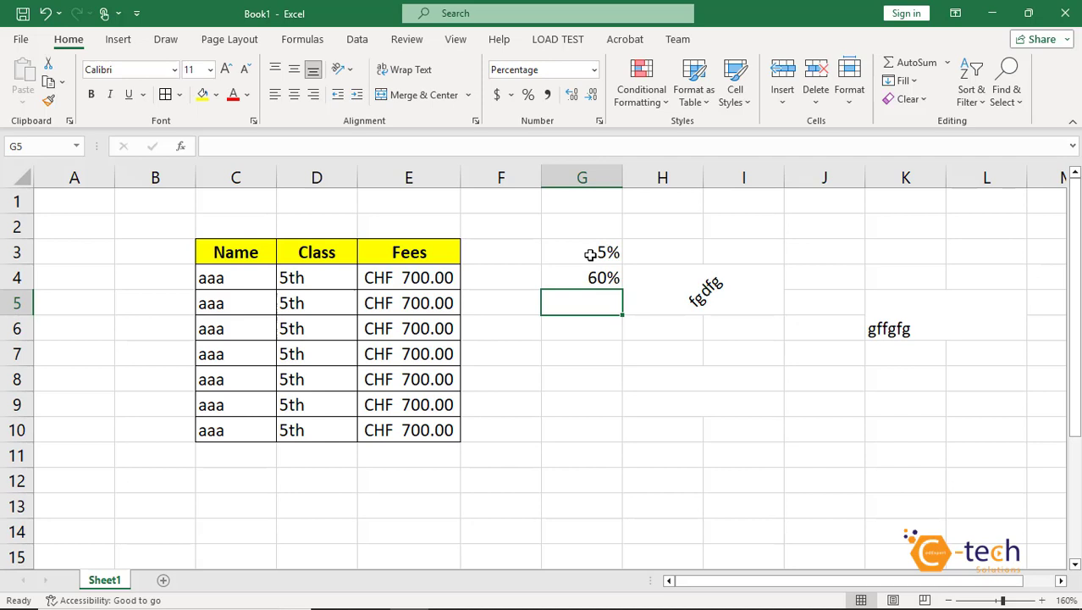
Change the number format of G3:G10 to General in the Format Cells dialog.
{"action": "left_click_drag", "start_coordinate": [592, 250], "coordinate": [587, 428]}
{"action": "left_click", "coordinate": [599, 351]}
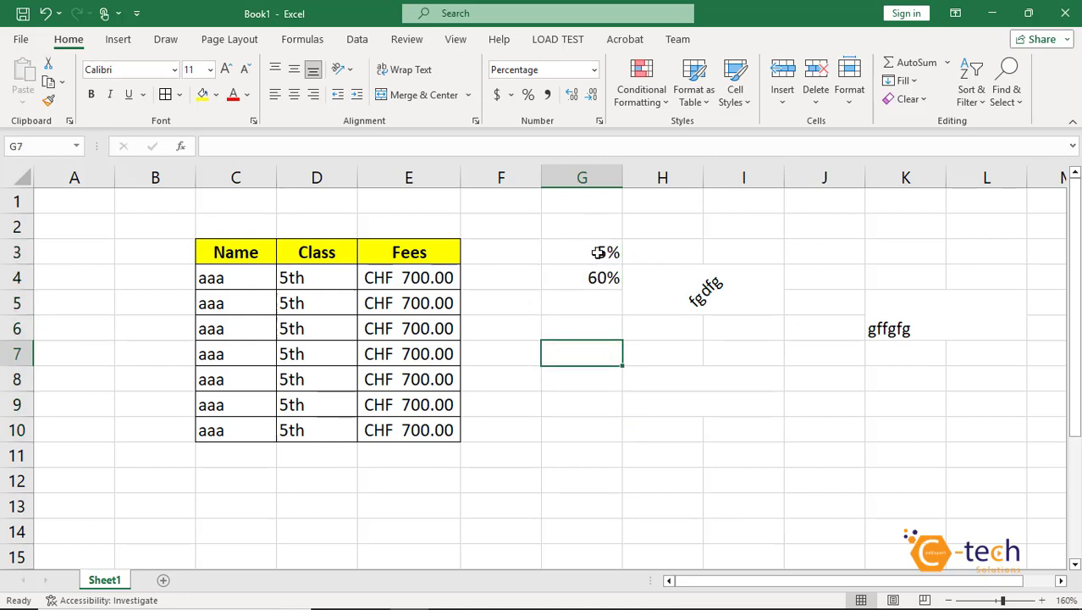
{"action": "left_click_drag", "start_coordinate": [598, 249], "coordinate": [595, 429]}
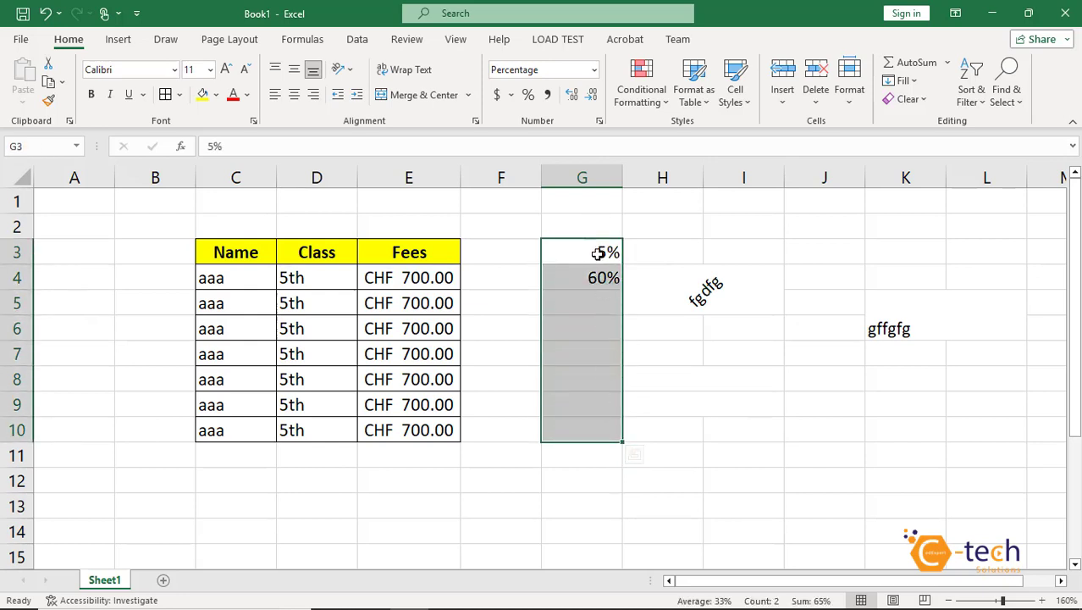
{"action": "left_click", "coordinate": [600, 123]}
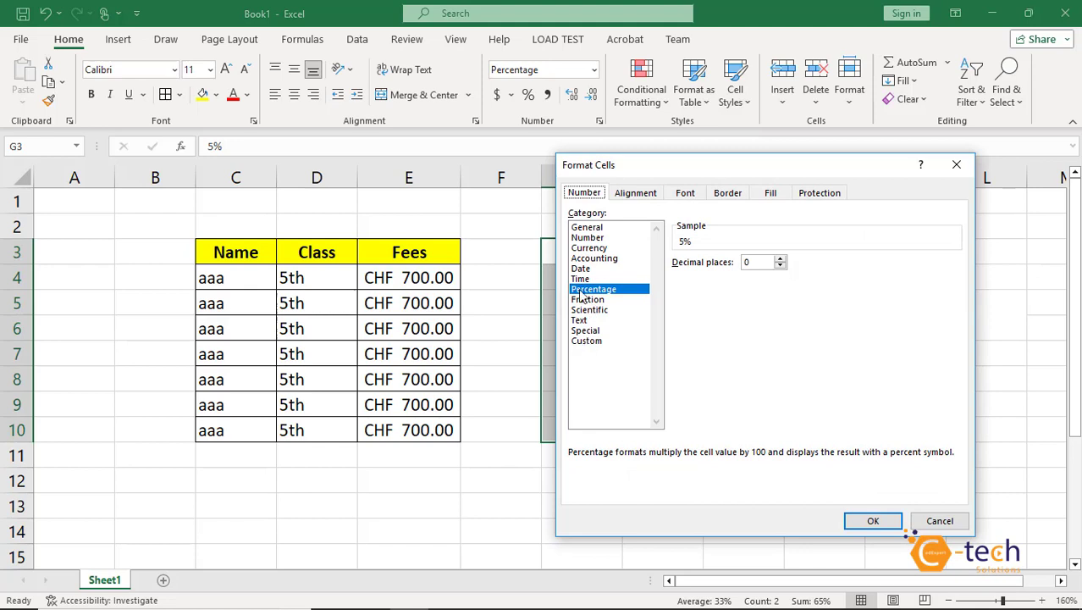
{"action": "left_click", "coordinate": [596, 228]}
{"action": "left_click", "coordinate": [864, 518]}
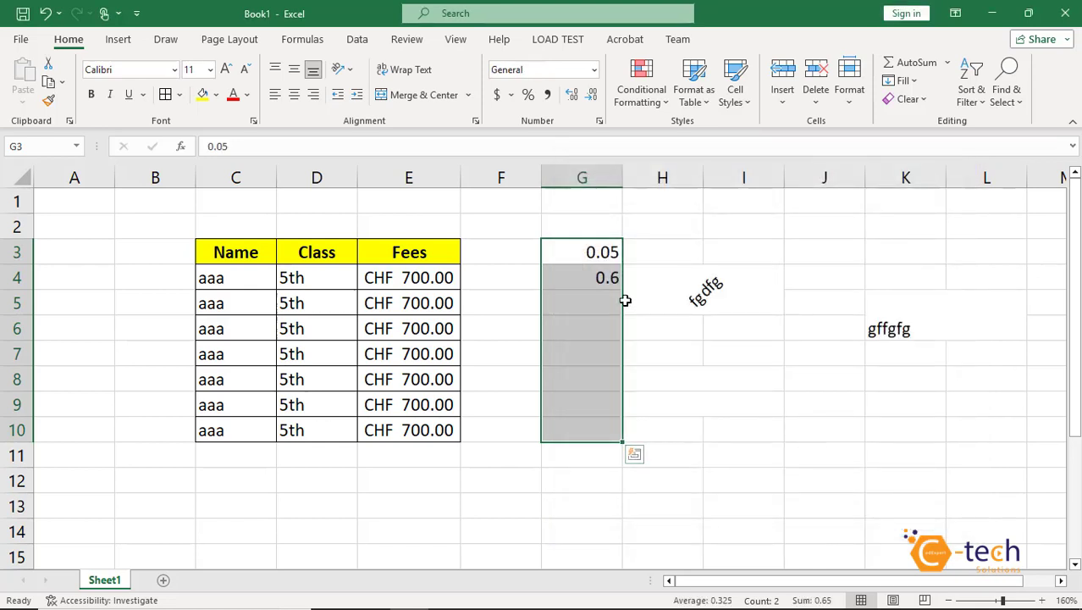
{"action": "left_click_drag", "start_coordinate": [599, 248], "coordinate": [599, 354]}
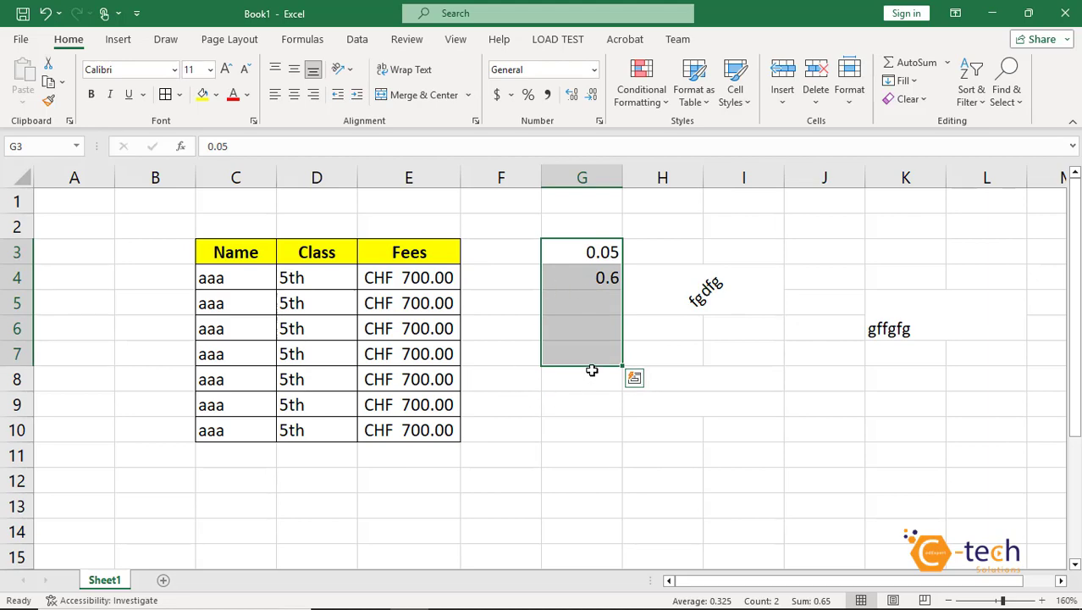
Enter 5000000 in E14 and 60000000 in E15 below the table.
{"action": "scroll", "coordinate": [592, 370], "scroll_direction": "down", "scroll_amount": 3}
{"action": "left_click", "coordinate": [416, 304]}
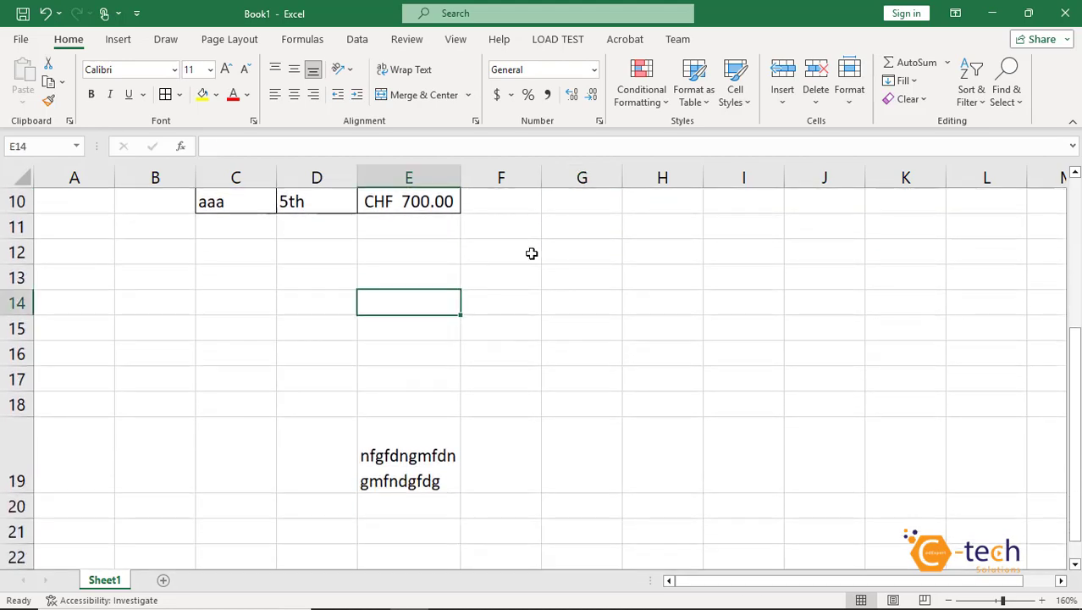
{"action": "type", "text": "5000000"}
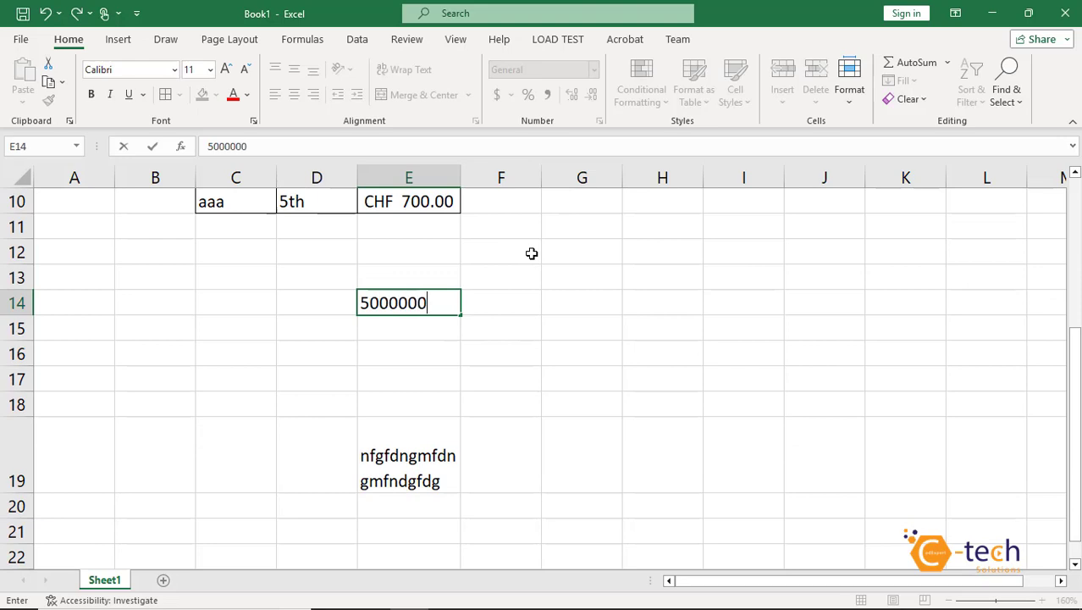
{"action": "key", "text": "Return"}
{"action": "type", "text": "60"}
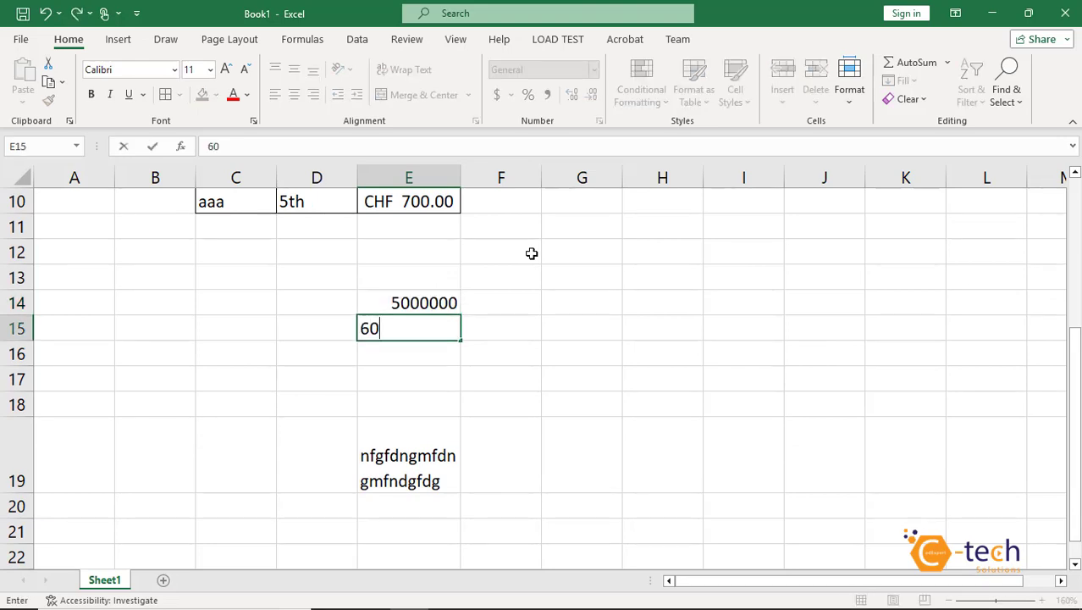
{"action": "type", "text": "000000"}
{"action": "key", "text": "Return"}
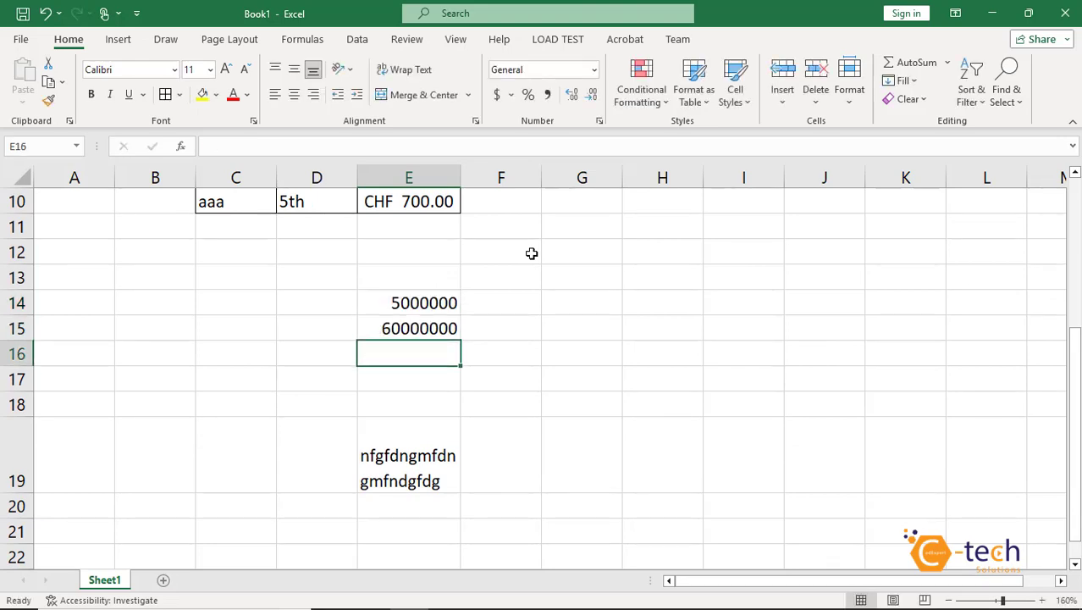
Apply Comma Style to E14:E15 and widen column E so both numbers fit.
{"action": "left_click_drag", "start_coordinate": [425, 302], "coordinate": [421, 328]}
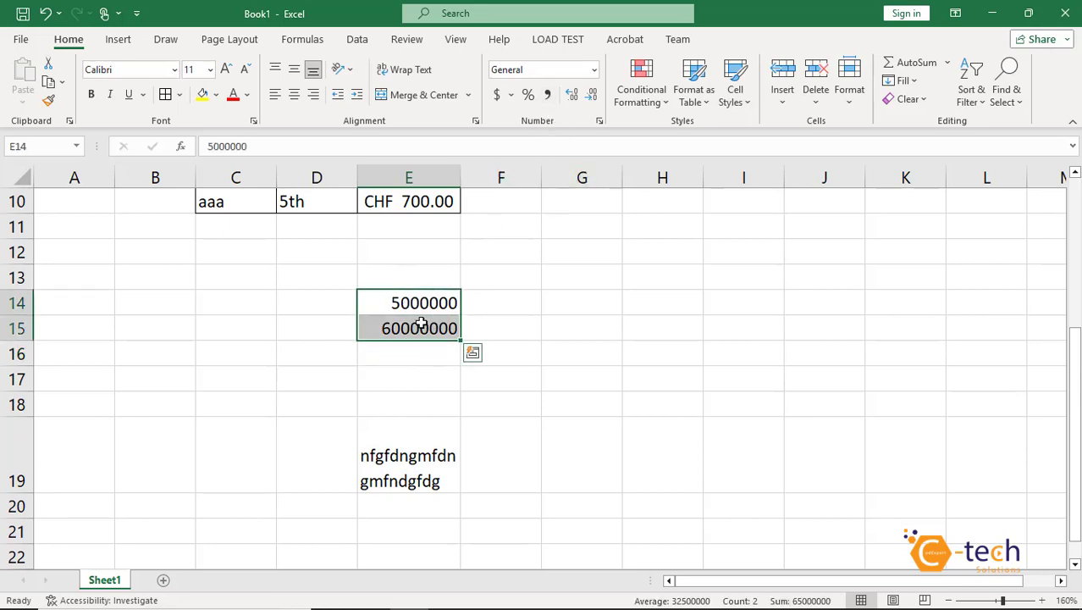
{"action": "left_click", "coordinate": [547, 95]}
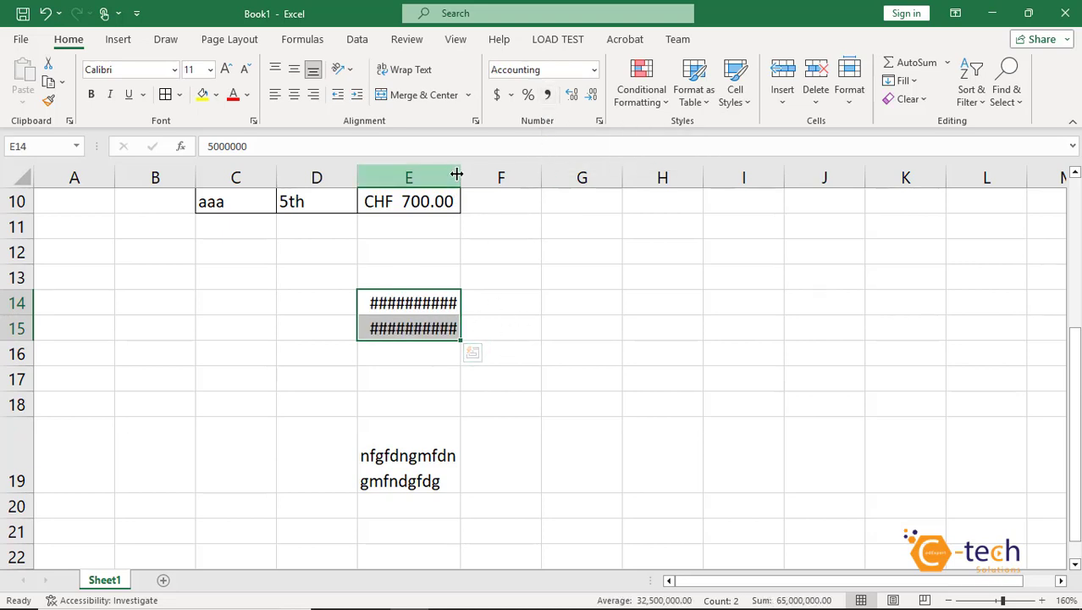
{"action": "left_click_drag", "start_coordinate": [460, 178], "coordinate": [499, 184]}
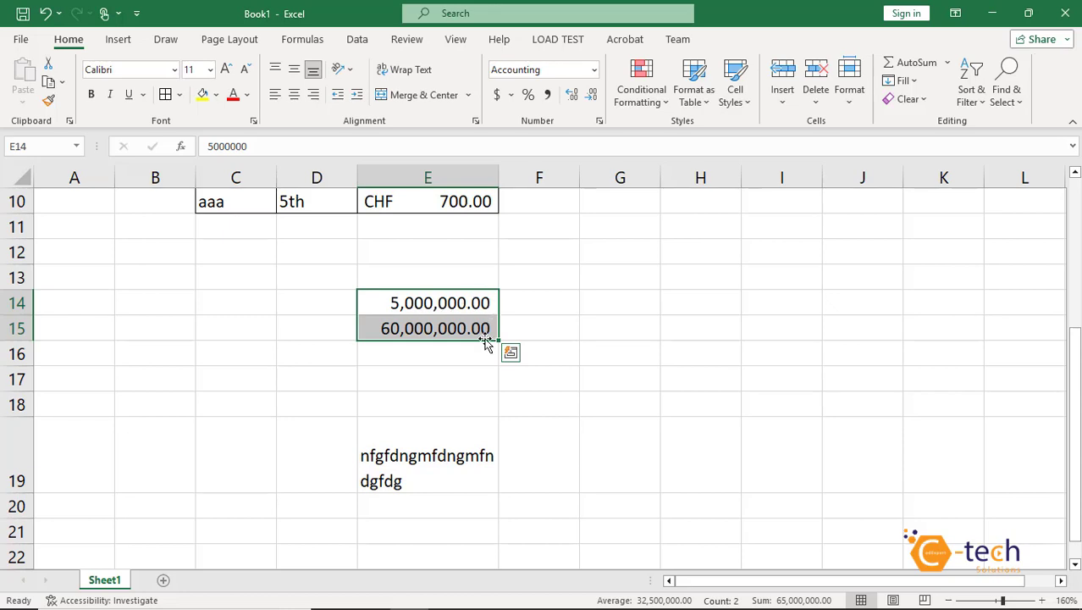
Vary the decimal places of E14:E15 between 0 and 3, finishing with no decimal places.
{"action": "left_click", "coordinate": [592, 98]}
{"action": "left_click", "coordinate": [593, 97]}
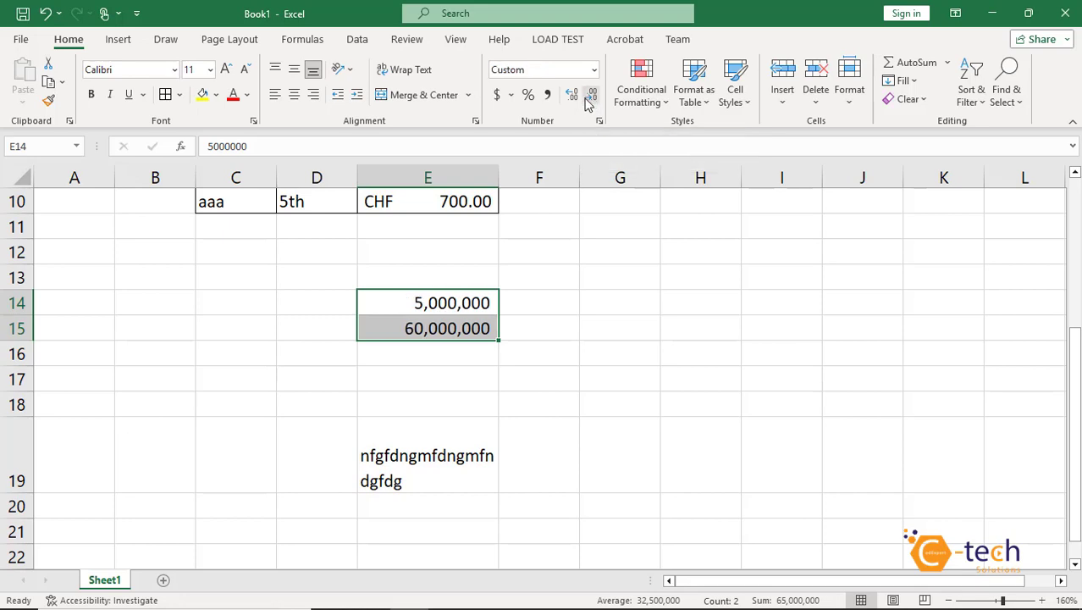
{"action": "left_click", "coordinate": [572, 97]}
{"action": "left_click", "coordinate": [573, 98]}
{"action": "left_click", "coordinate": [572, 97]}
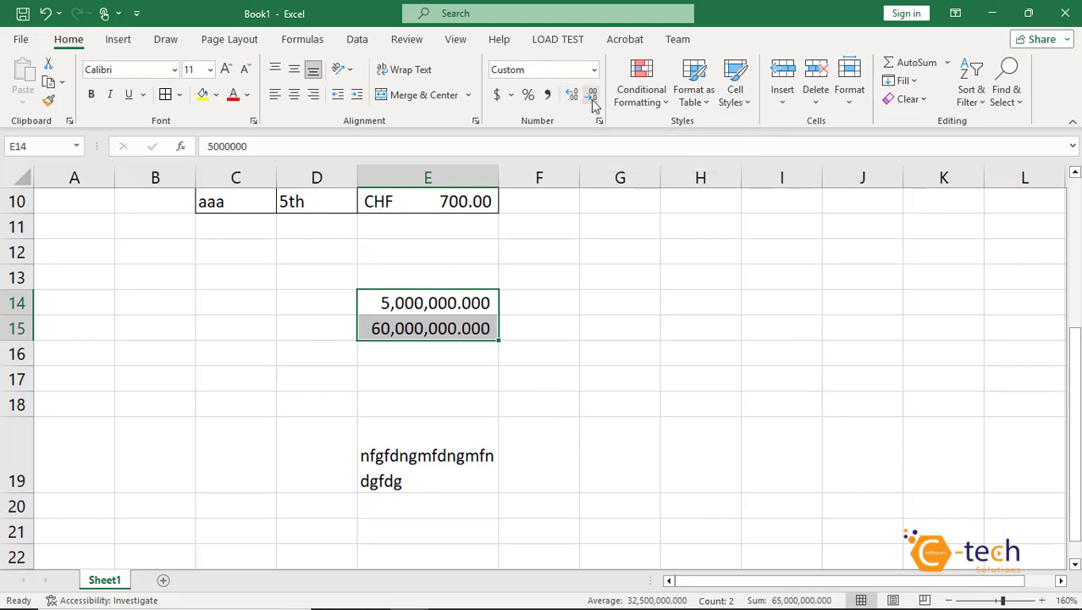
{"action": "left_click", "coordinate": [592, 98]}
{"action": "left_click", "coordinate": [593, 97]}
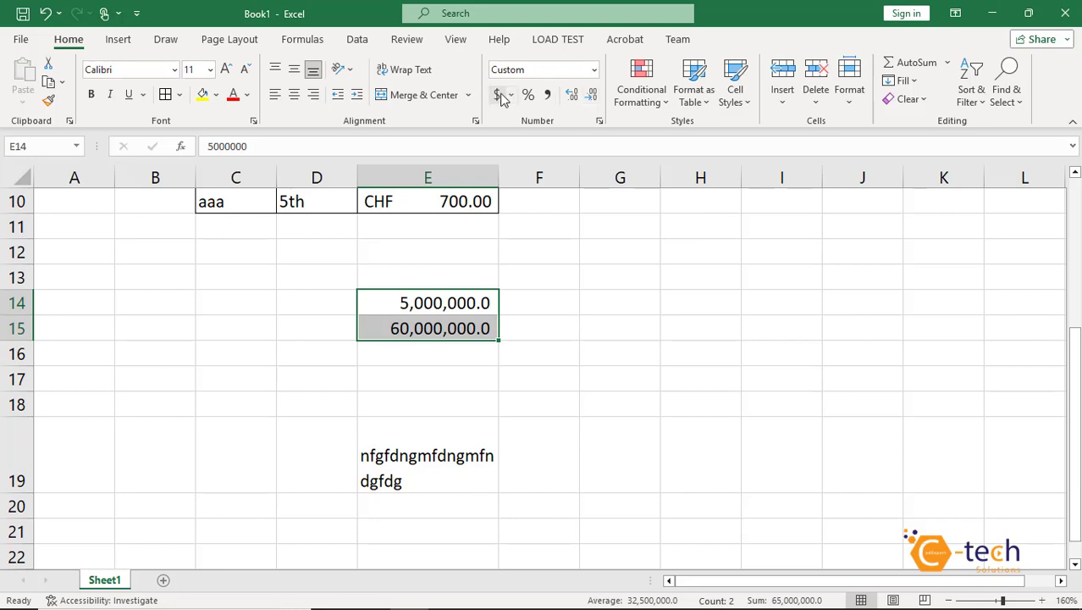
{"action": "left_click", "coordinate": [574, 97]}
{"action": "left_click", "coordinate": [593, 97]}
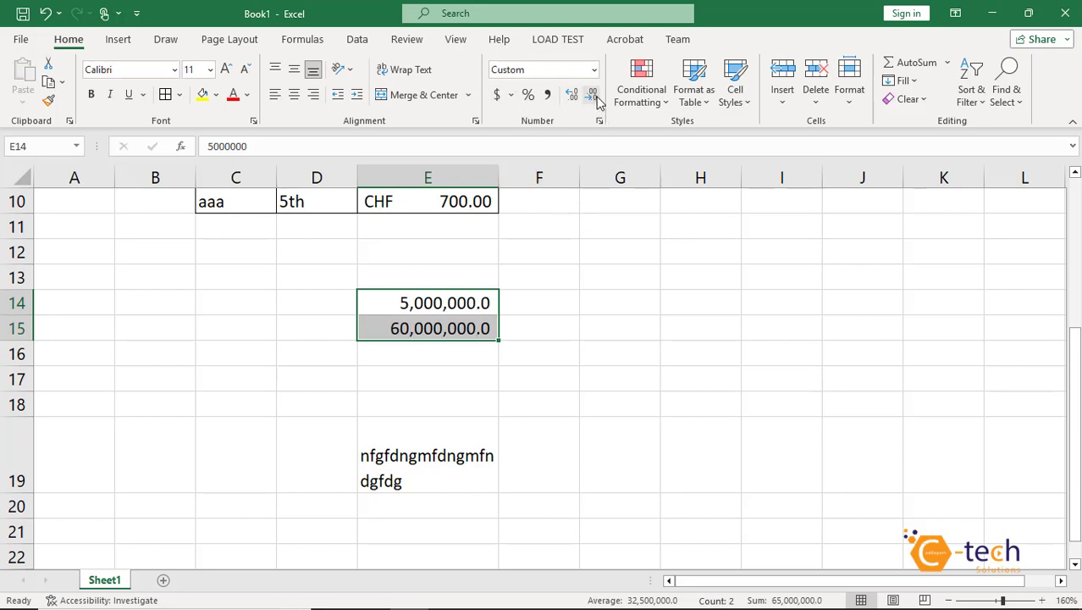
{"action": "left_click", "coordinate": [595, 98]}
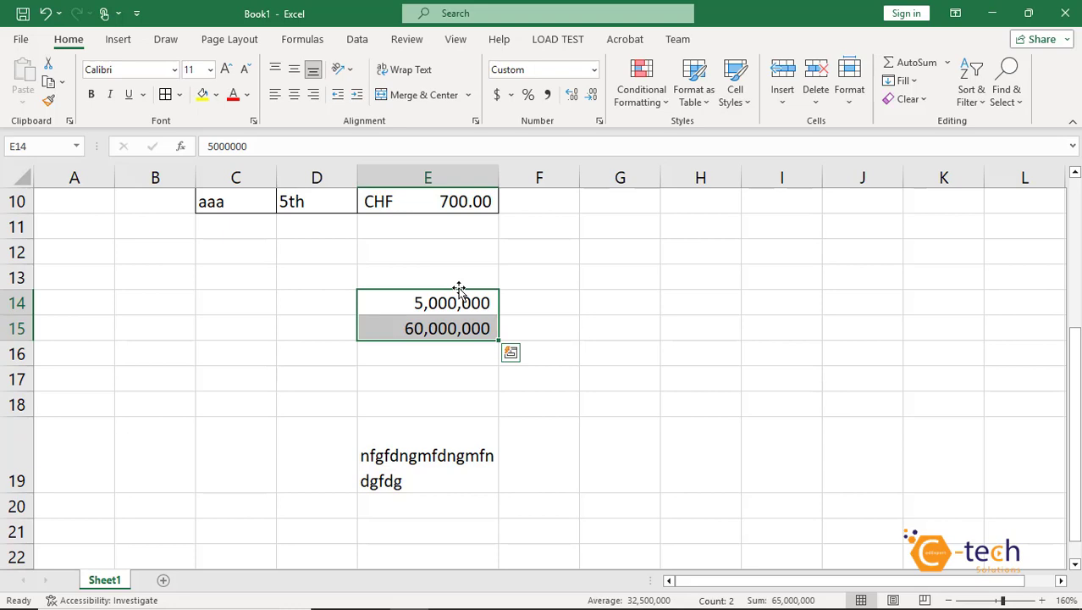
{"action": "left_click", "coordinate": [551, 344]}
{"action": "scroll", "coordinate": [542, 370], "scroll_direction": "up", "scroll_amount": 2}
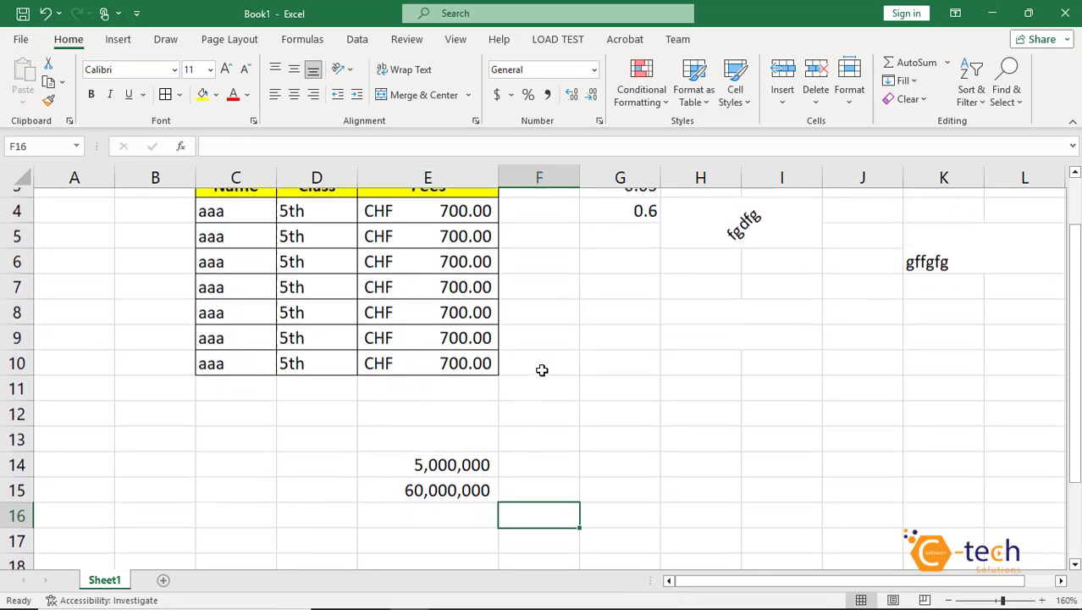
{"action": "scroll", "coordinate": [542, 370], "scroll_direction": "up", "scroll_amount": 1}
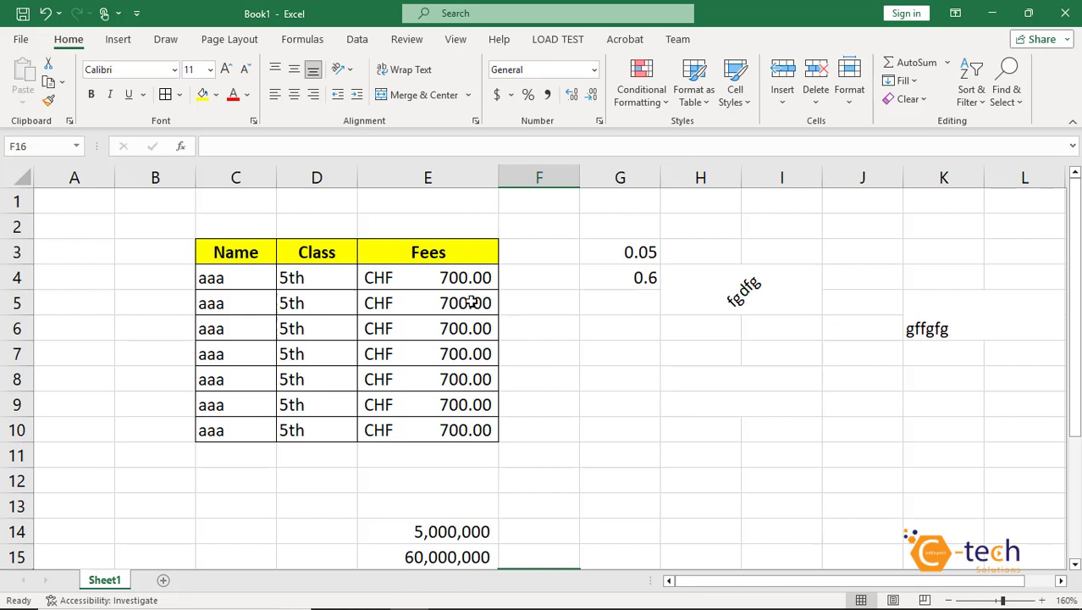
{"action": "left_click", "coordinate": [531, 316]}
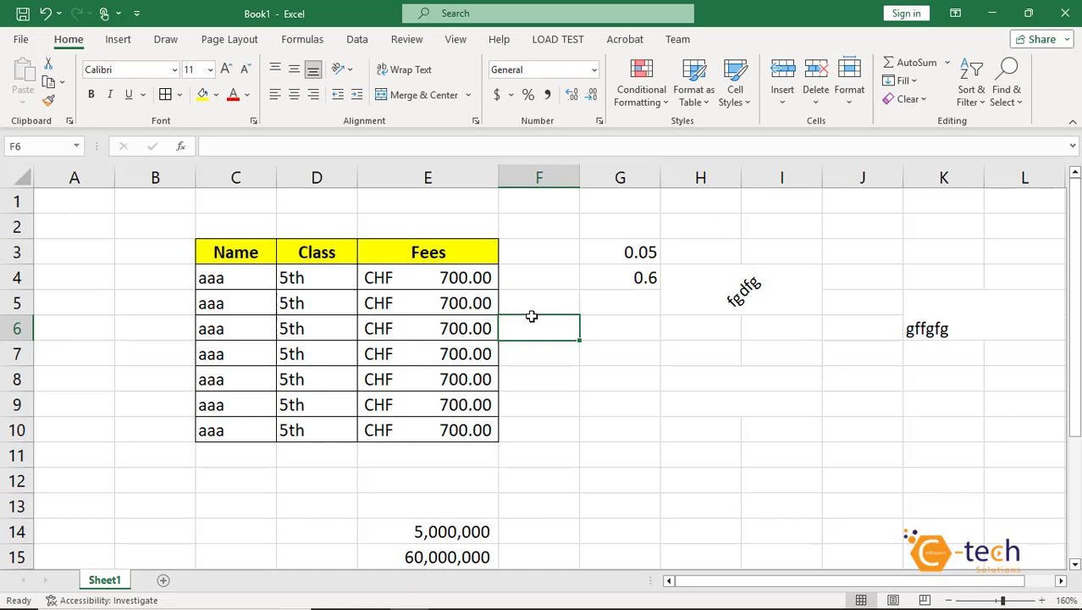
{"action": "left_click", "coordinate": [592, 329]}
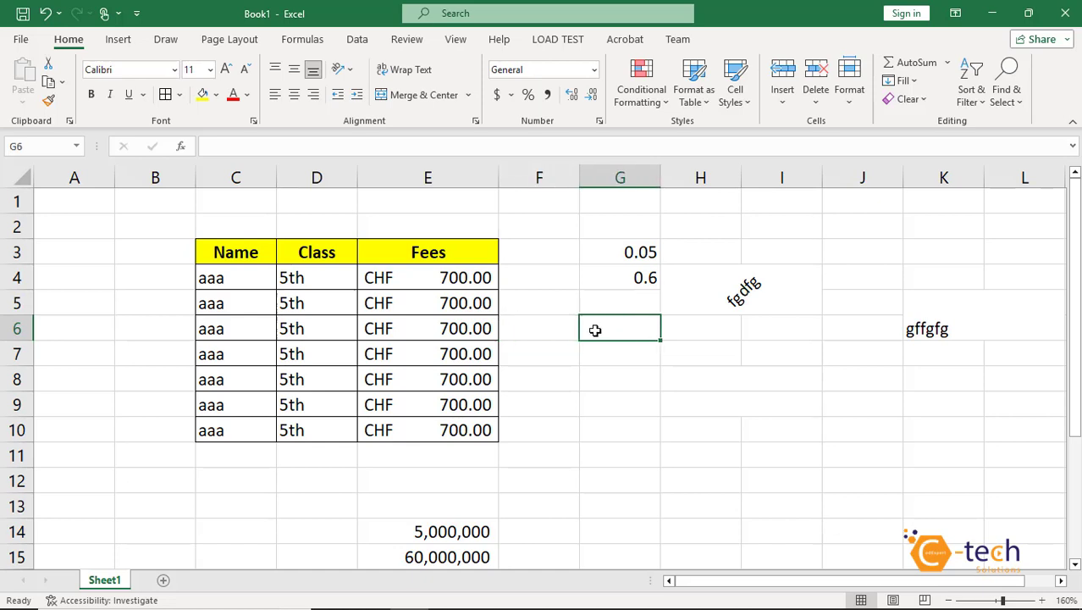